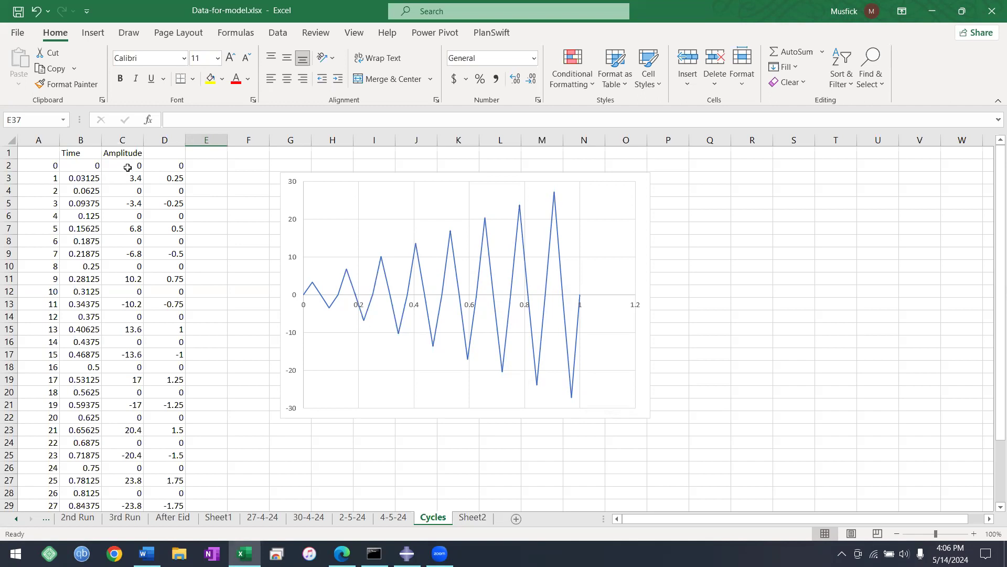
Examine the first and last rows of the Time and Amplitude columns on the Cycles sheet.
left_click(126, 200)
scroll(126, 201, "down", 4)
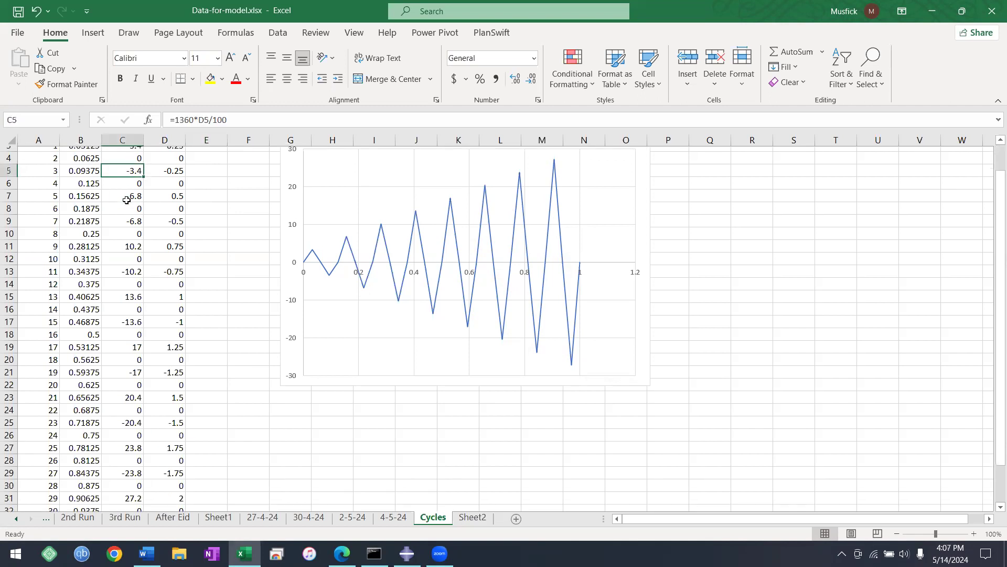
left_click(124, 407)
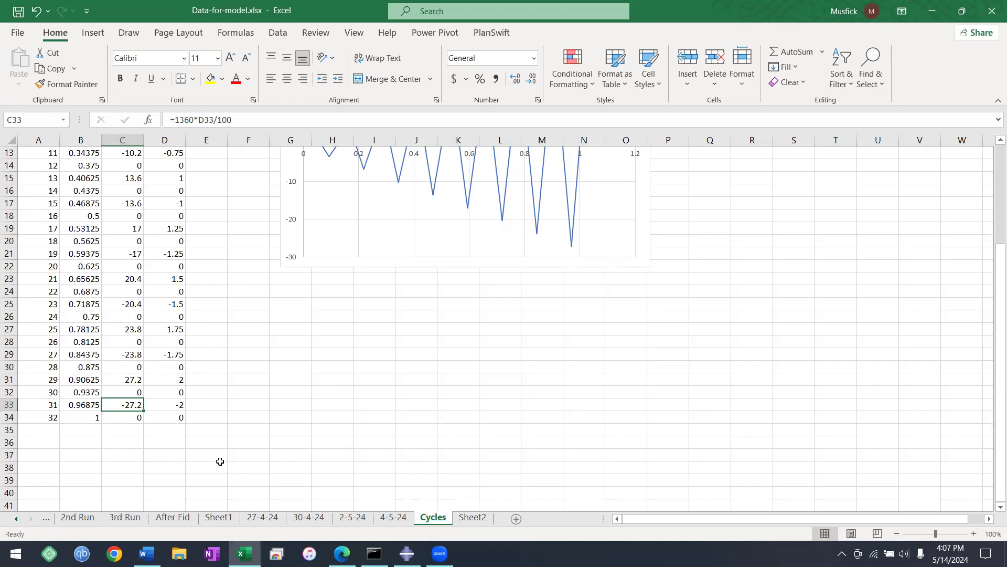
scroll(115, 442, "up", 2)
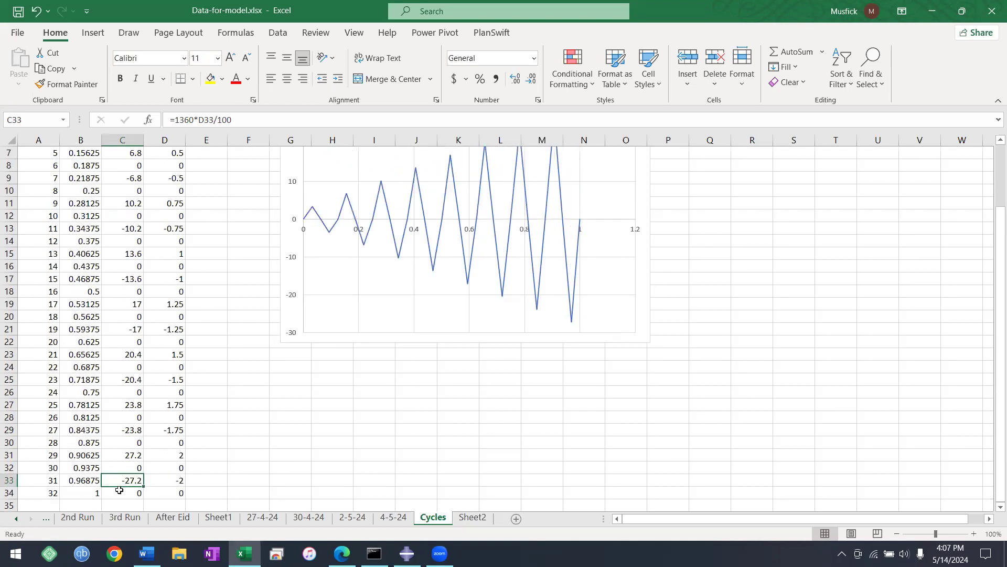
scroll(119, 489, "up", 2)
left_click(86, 169)
scroll(85, 171, "down", 3)
scroll(85, 178, "down", 4)
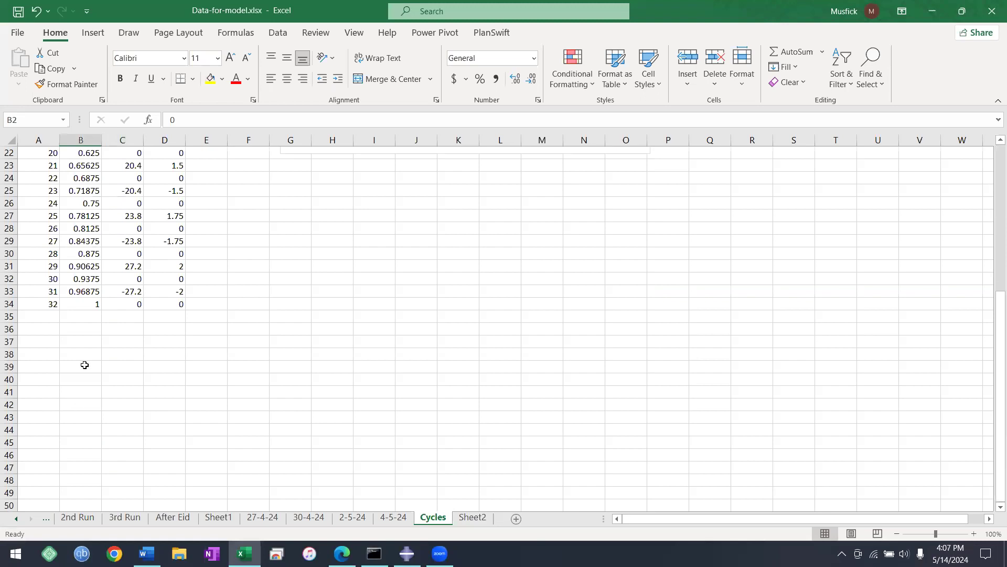
left_click(80, 304)
scroll(90, 308, "up", 4)
scroll(90, 308, "up", 3)
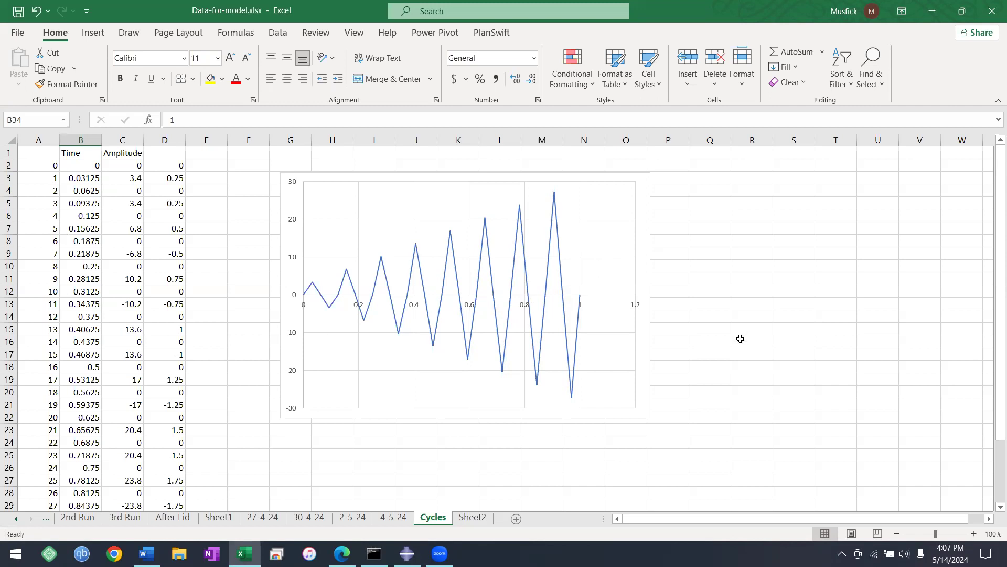
Copy all the Time and Amplitude values in B2:C34 of the Cycles sheet, without the headers.
left_click(135, 163)
left_click_drag(76, 164, 120, 168)
key("ctrl+shift+Down")
key("ctrl+c")
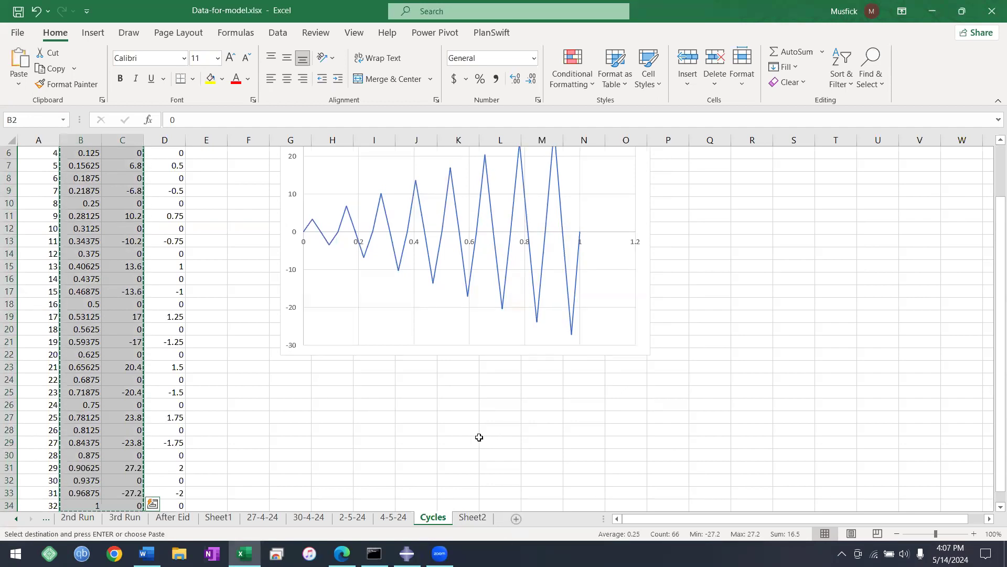
scroll(478, 436, "up", 2)
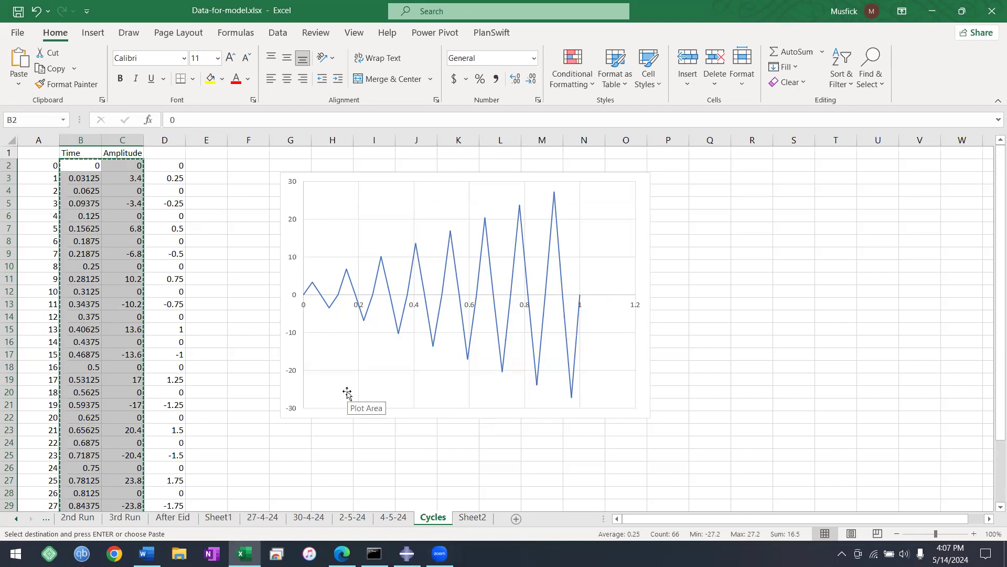
key("ctrl+q")
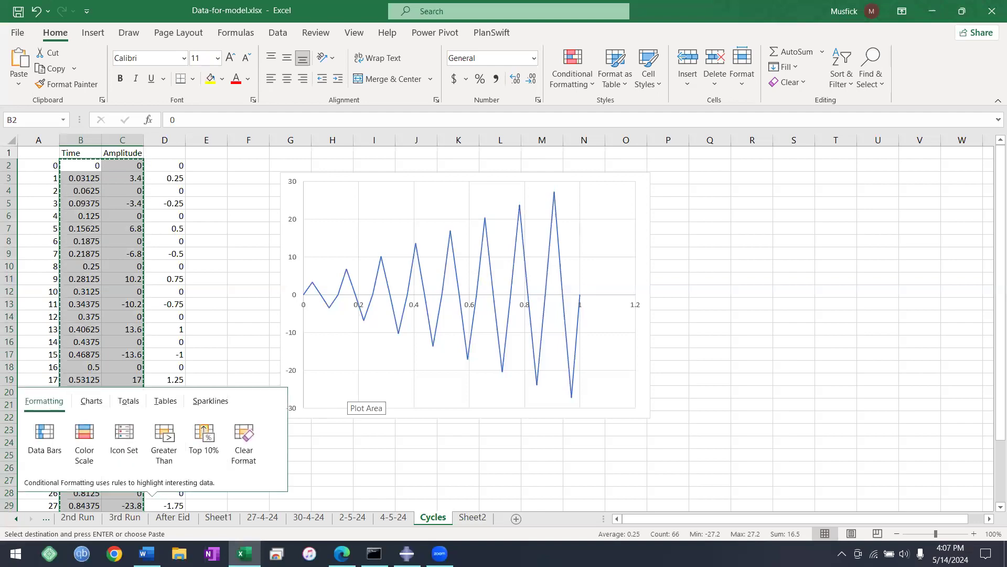
Switch to Abaqus/CAE and create a new tabular amplitude named cyclic.
left_click(407, 553)
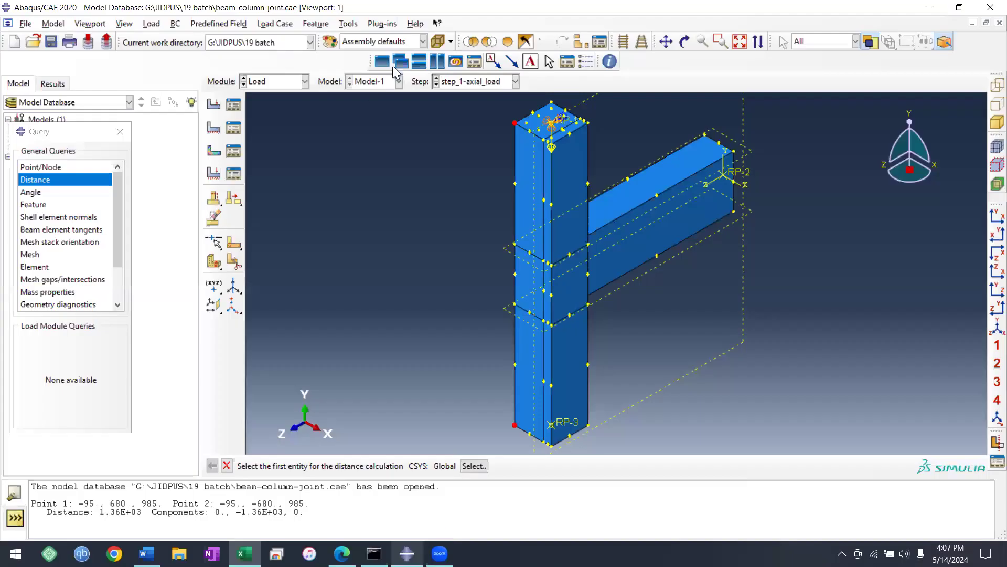
left_click(348, 24)
mouse_move(399, 115)
left_click(450, 120)
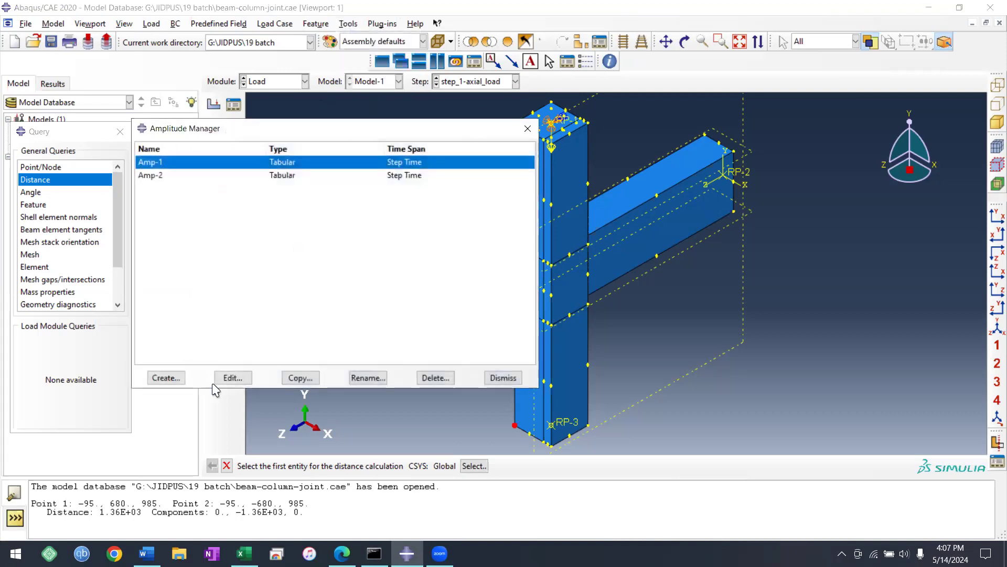
left_click(178, 378)
type("a")
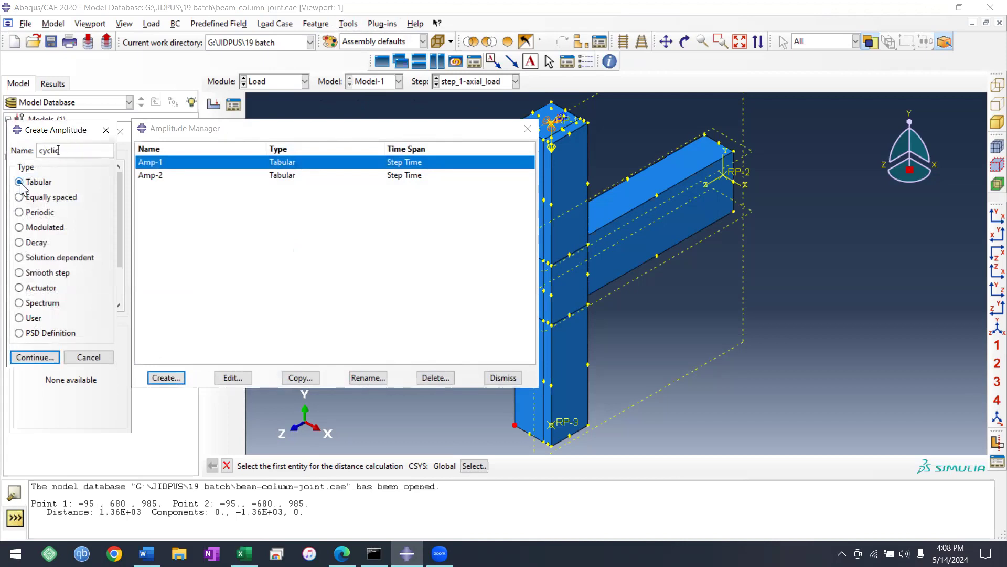
left_click(43, 358)
Paste the copied time and amplitude values into the cyclic amplitude's table, check all rows and accept the data.
left_click(438, 245)
key("ctrl+v")
scroll(571, 312, "down", 5)
scroll(577, 305, "up", 5)
scroll(577, 305, "up", 1)
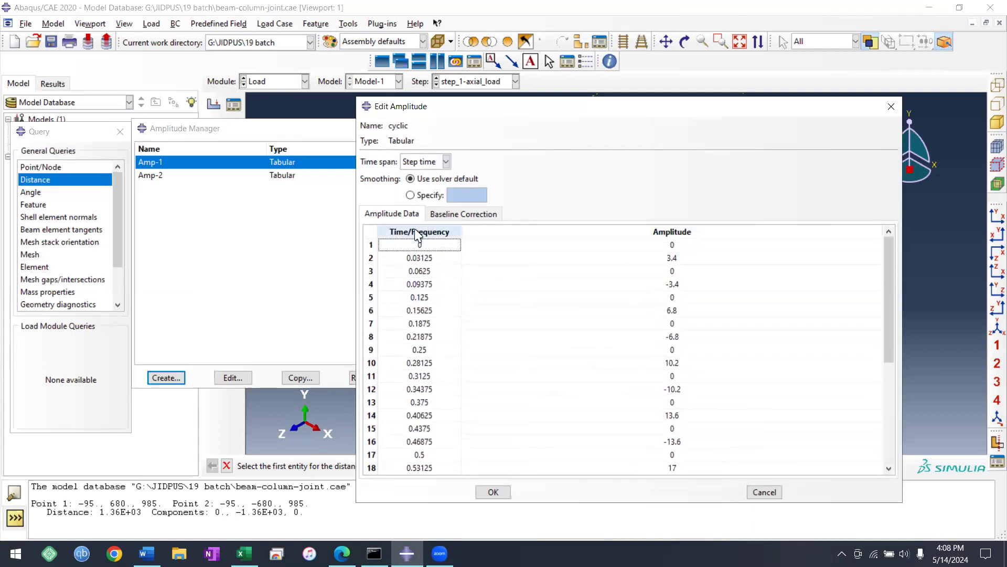
scroll(658, 271, "down", 5)
scroll(668, 265, "up", 5)
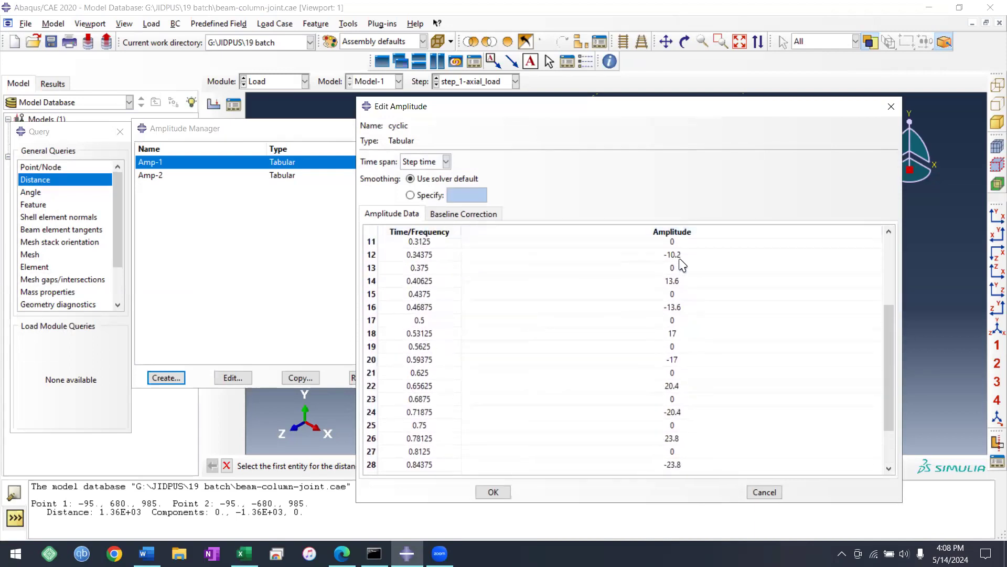
scroll(681, 293, "down", 5)
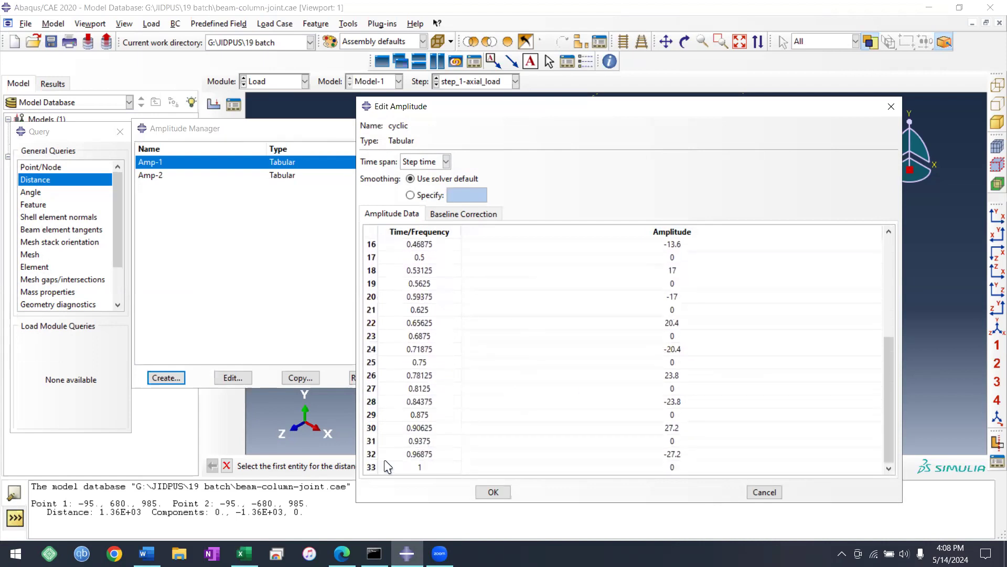
scroll(753, 292, "up", 4)
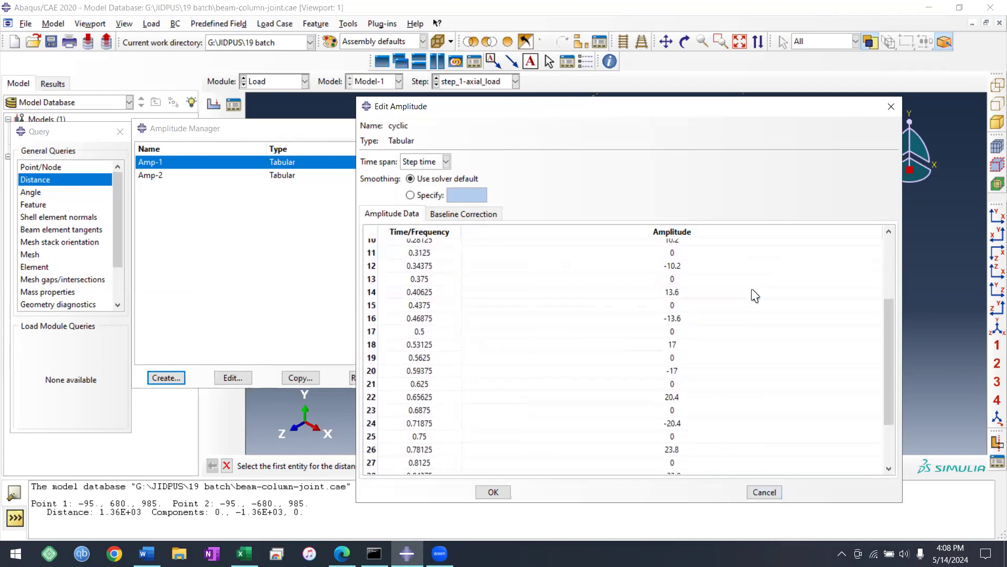
scroll(761, 265, "down", 2)
scroll(764, 257, "down", 3)
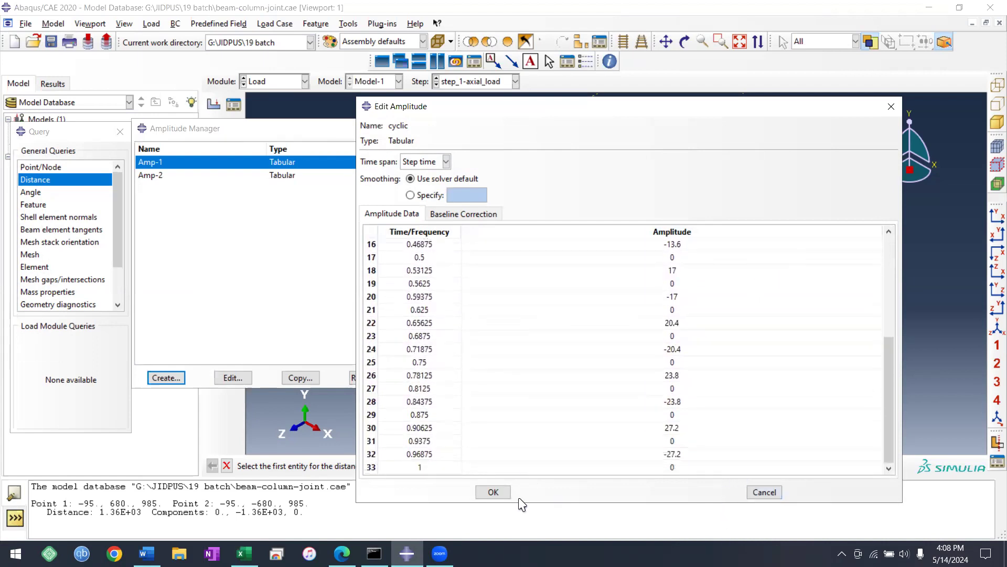
left_click(493, 492)
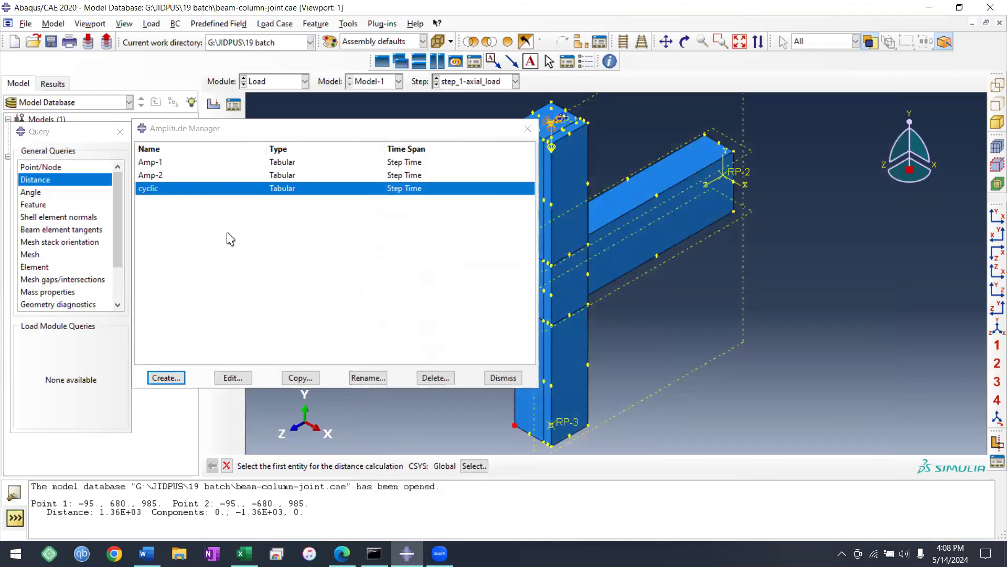
Reopen the cyclic amplitude and inspect the peak amplitude values in its last rows.
left_click_drag(387, 128, 593, 128)
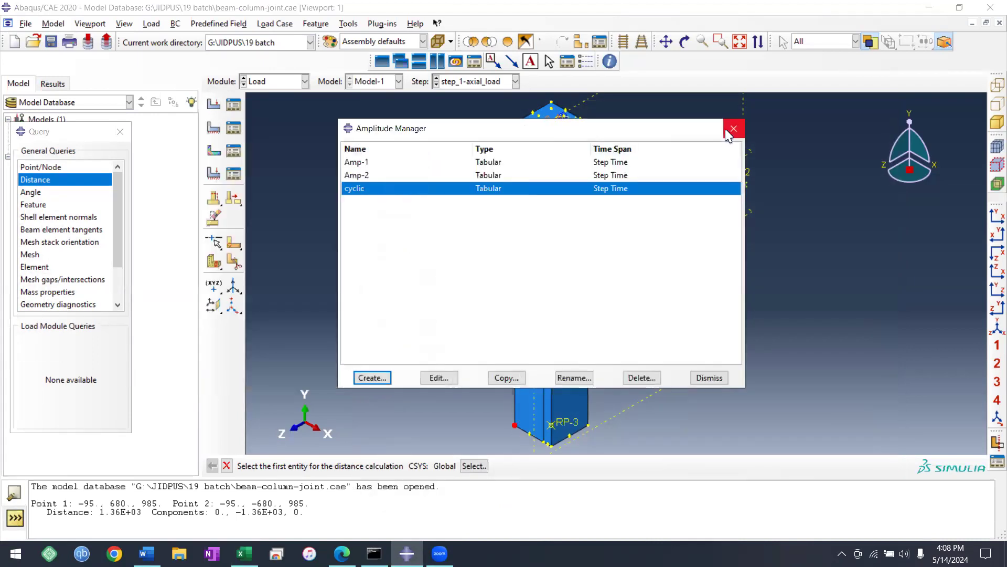
double_click(648, 186)
left_click(691, 452)
left_click(707, 427)
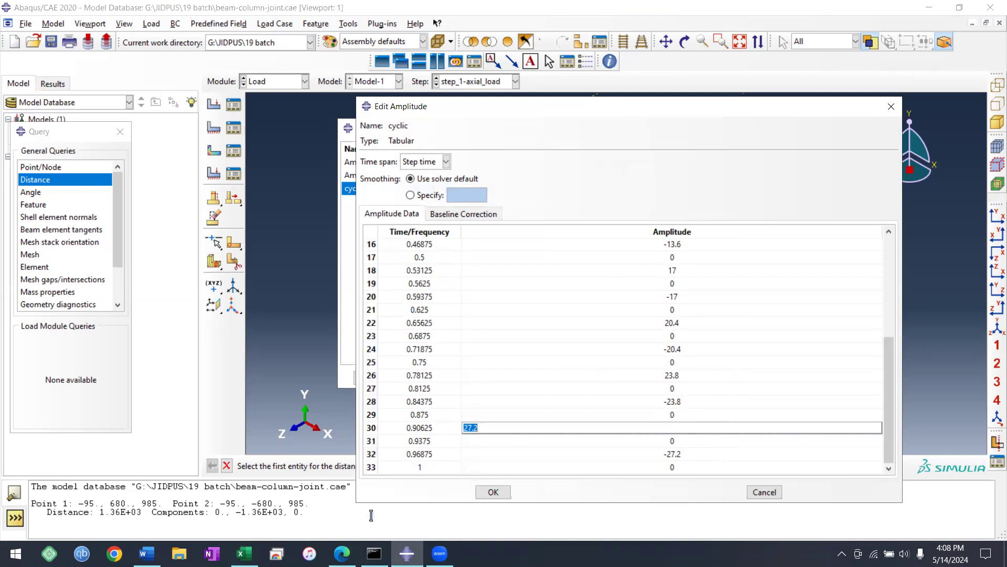
Switch to Excel, examine the peaks and end point of the cyclic loading chart, and clear the pending copy selection.
left_click(244, 554)
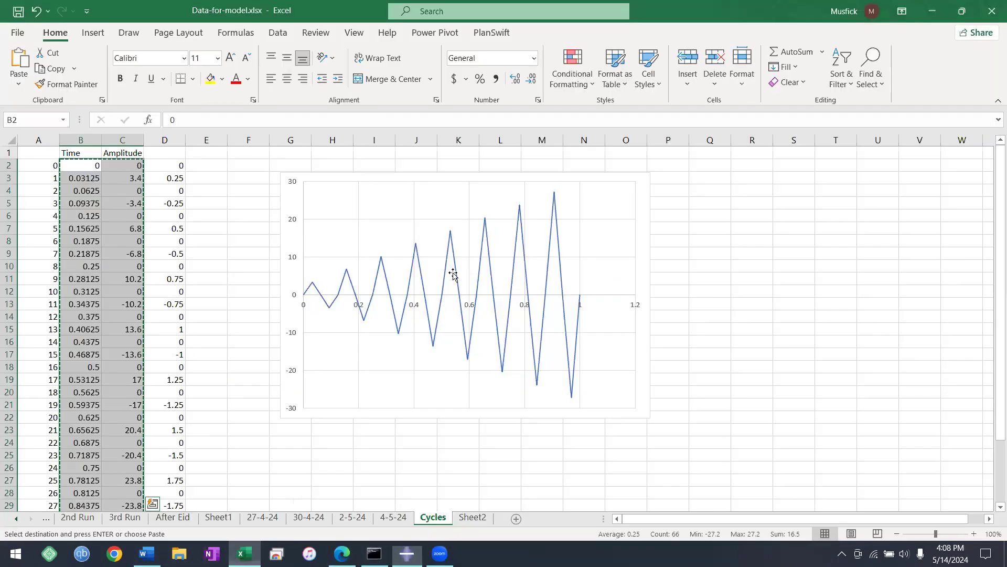
mouse_move(556, 196)
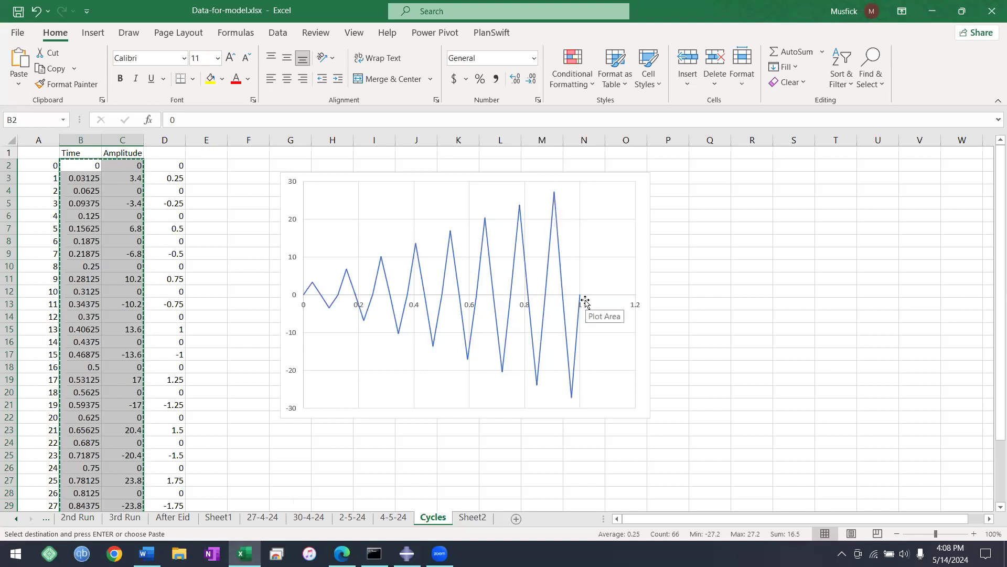
left_click(710, 329)
left_click(515, 466)
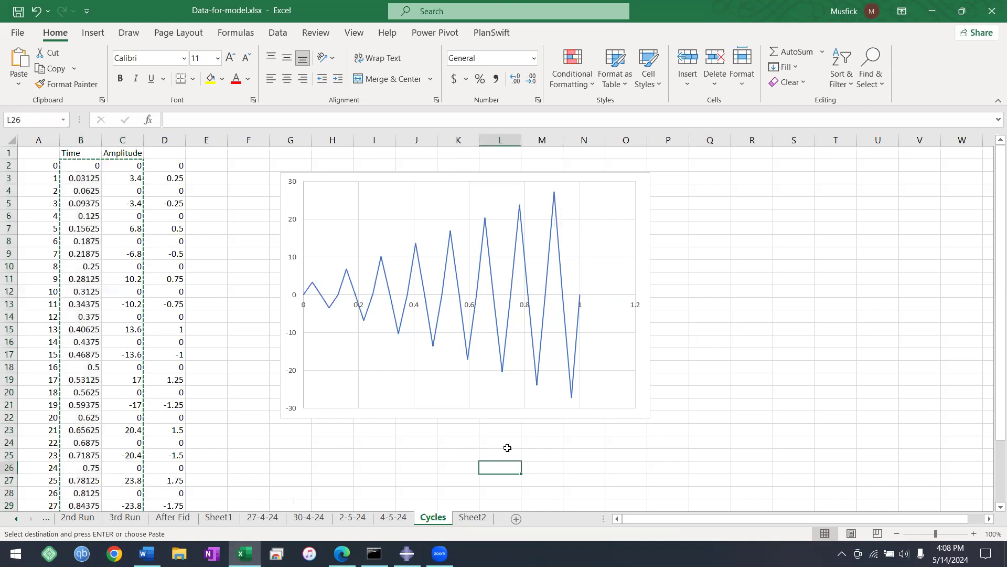
key("Escape")
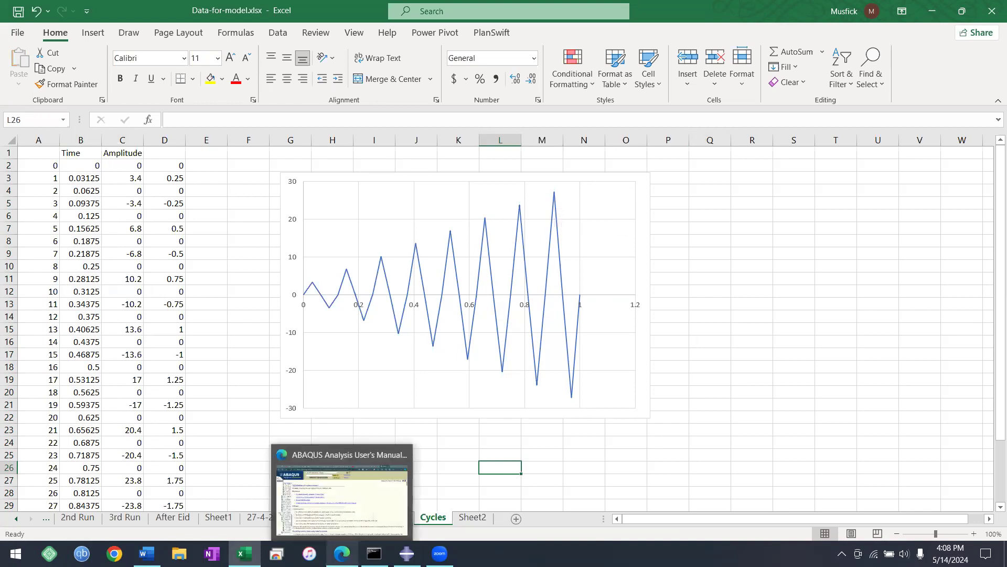
Return to Abaqus/CAE, accept the cyclic amplitude and close the Amplitude Manager.
left_click(407, 553)
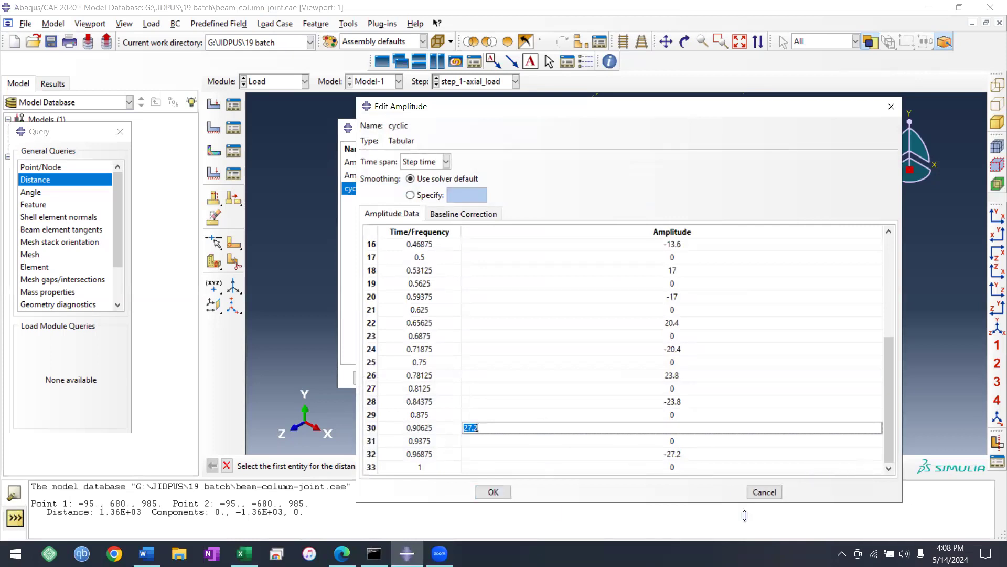
left_click(492, 492)
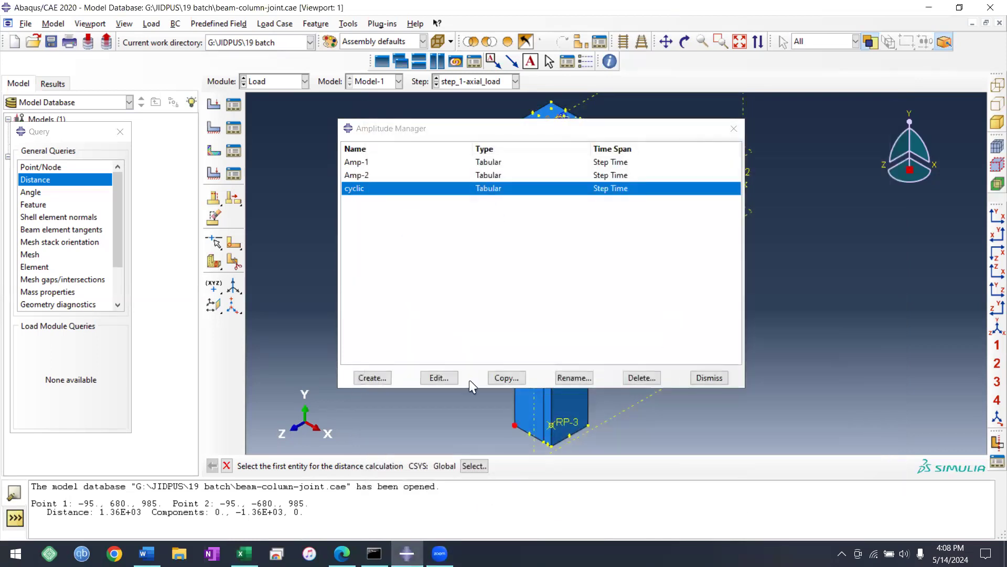
left_click(733, 129)
Edit boundary condition BC-4 in step_2-cyclic_load, setting U3 to 1 and its amplitude to cyclic.
left_click(291, 81)
left_click(259, 155)
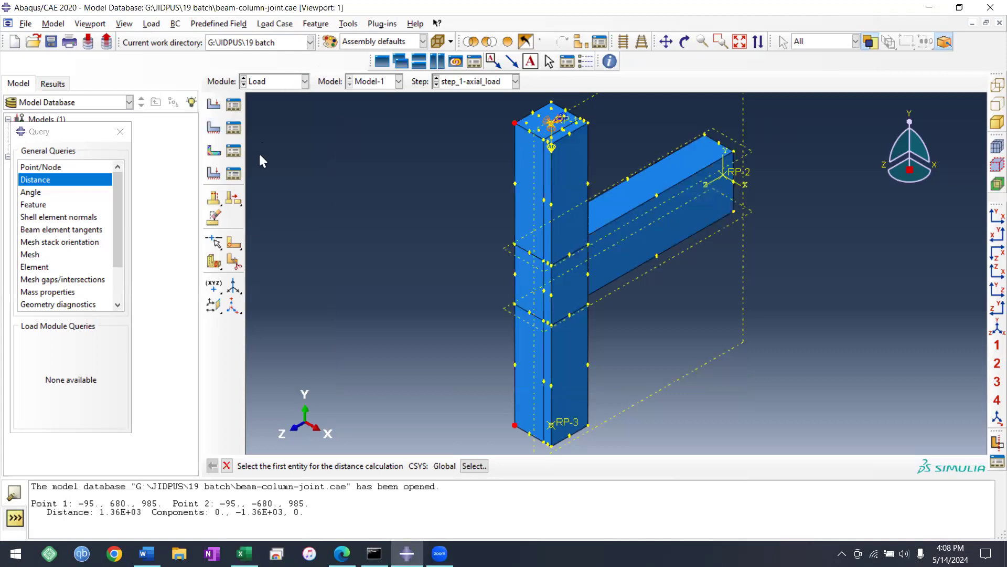
left_click(234, 128)
double_click(248, 257)
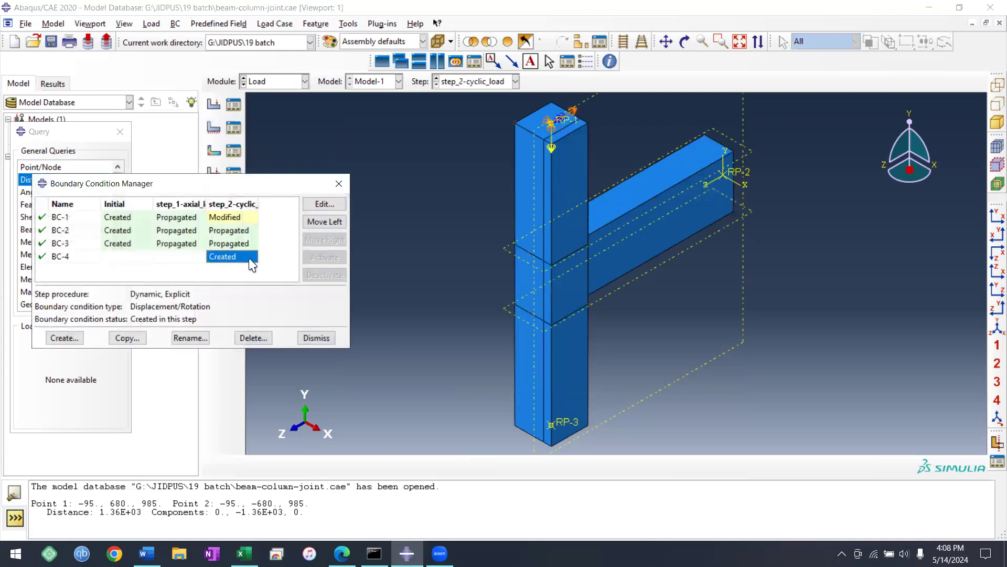
scroll(549, 121, "down", 4)
scroll(635, 252, "up", 2)
scroll(559, 165, "down", 3)
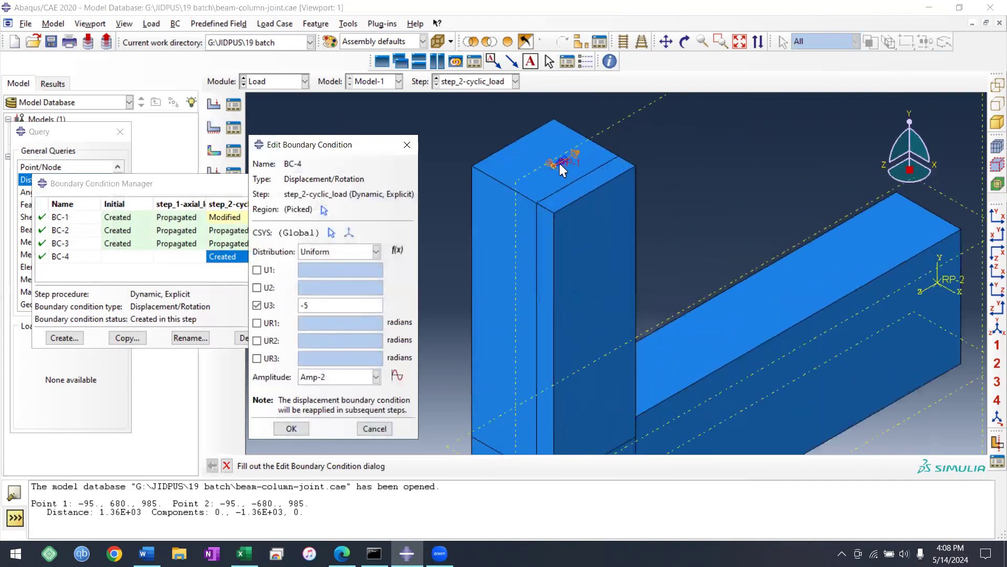
left_click_drag(318, 306, 300, 309)
key("BackSpace")
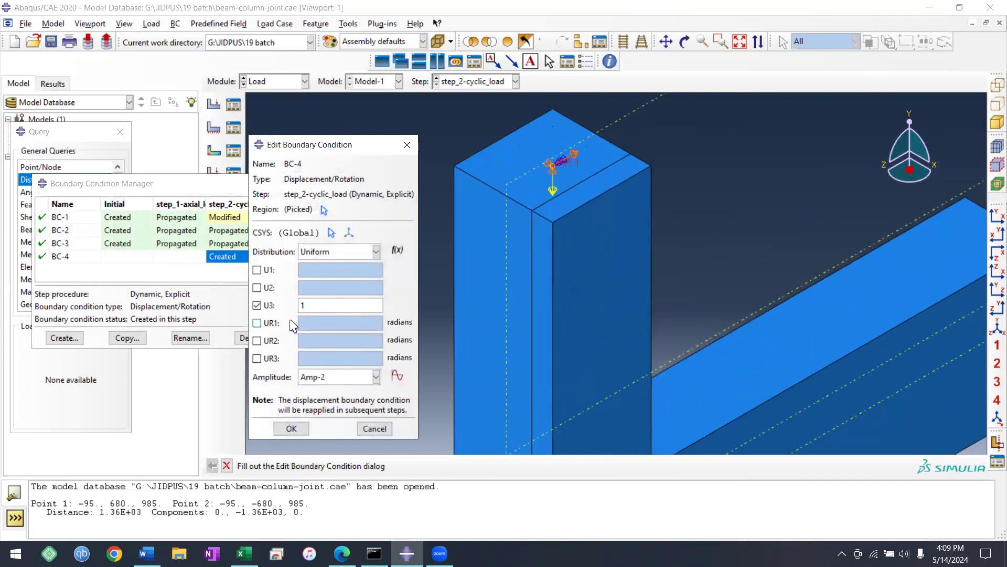
left_click(376, 377)
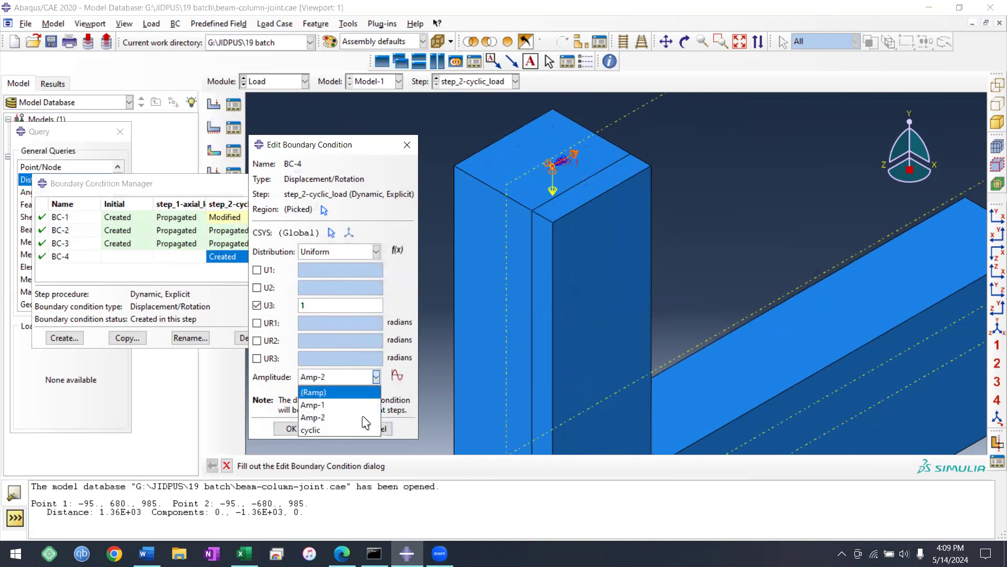
left_click(342, 429)
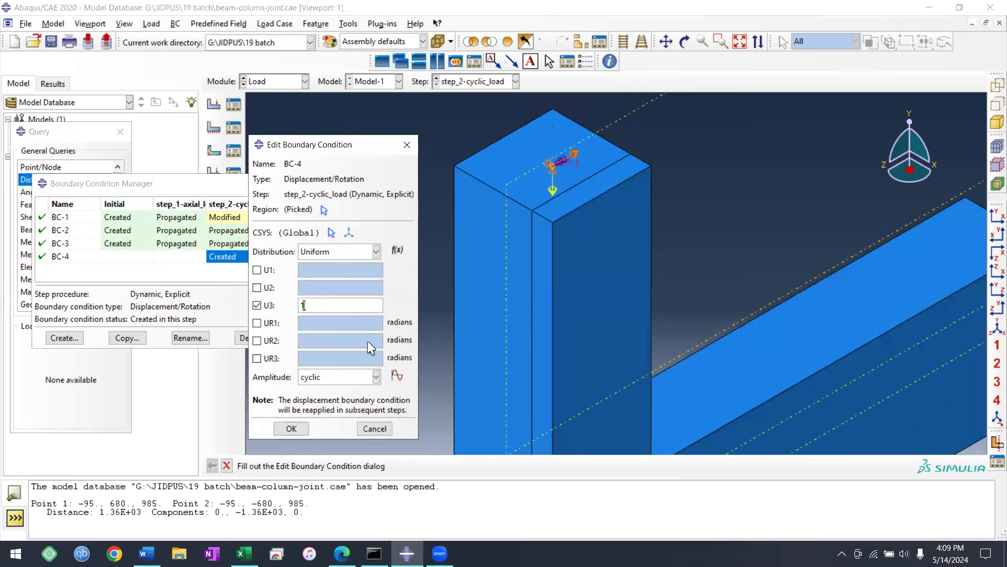
left_click(291, 429)
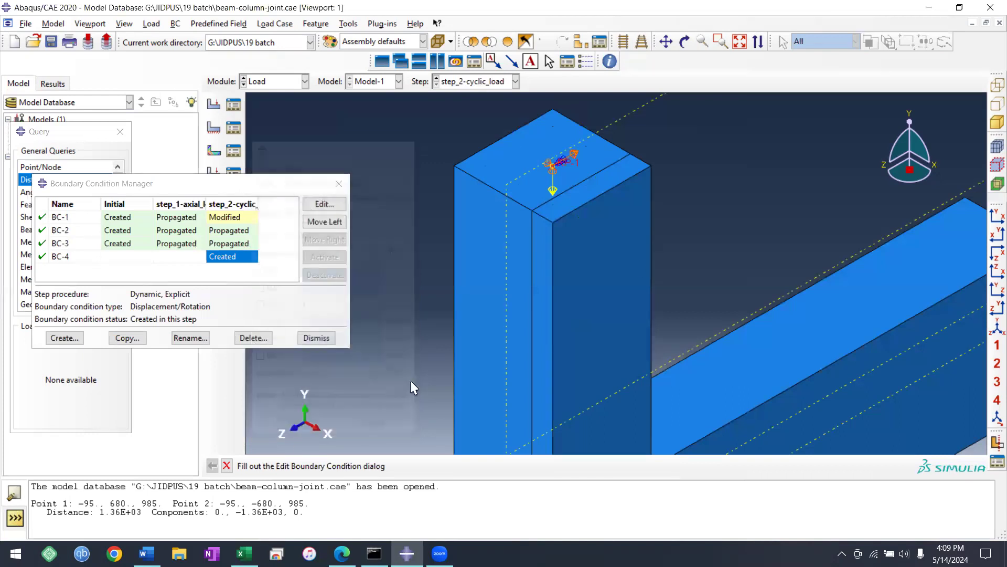
Reverse the direction of BC-4's U3 displacement in step_2-cyclic_load by making its value negative.
scroll(583, 174, "up", 4)
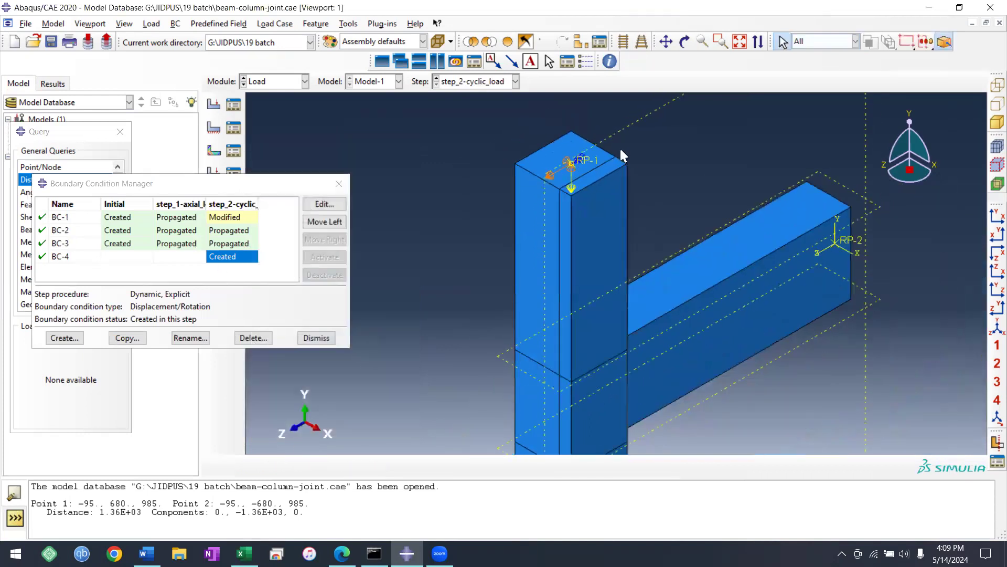
left_click(324, 204)
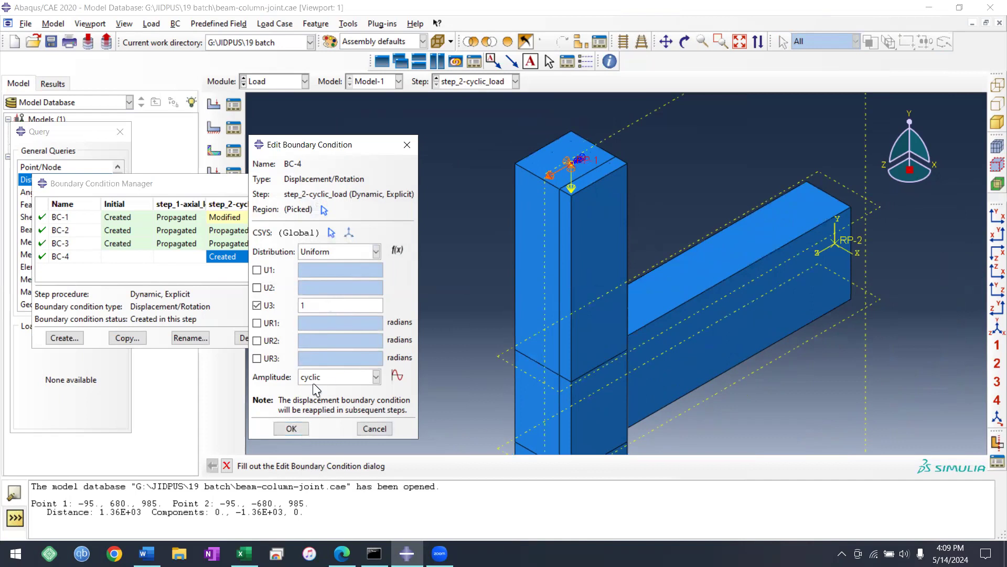
left_click_drag(321, 306, 265, 307)
type("-")
left_click(292, 428)
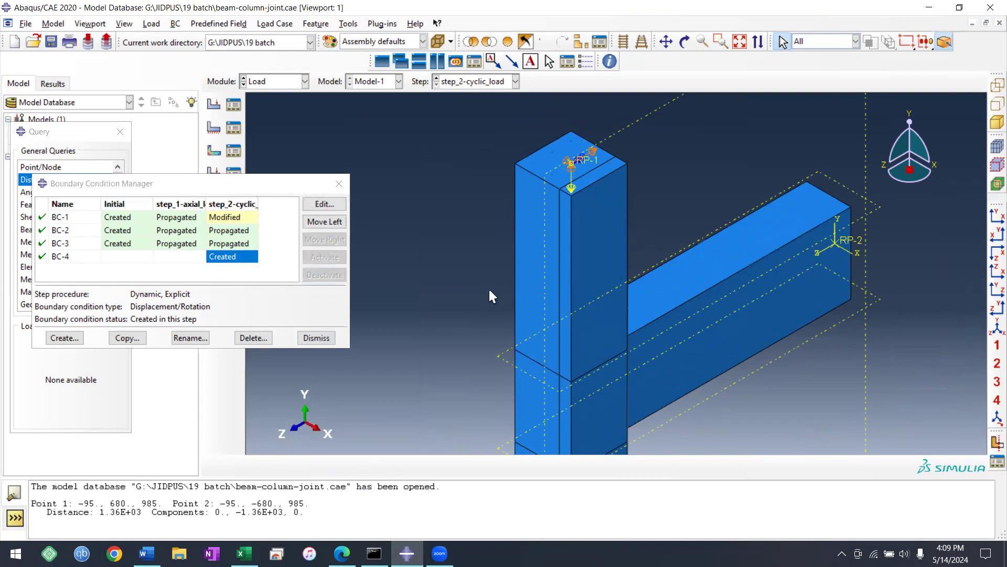
Close the Boundary Condition Manager and the Query dialog.
left_click(339, 183)
scroll(468, 184, "down", 5)
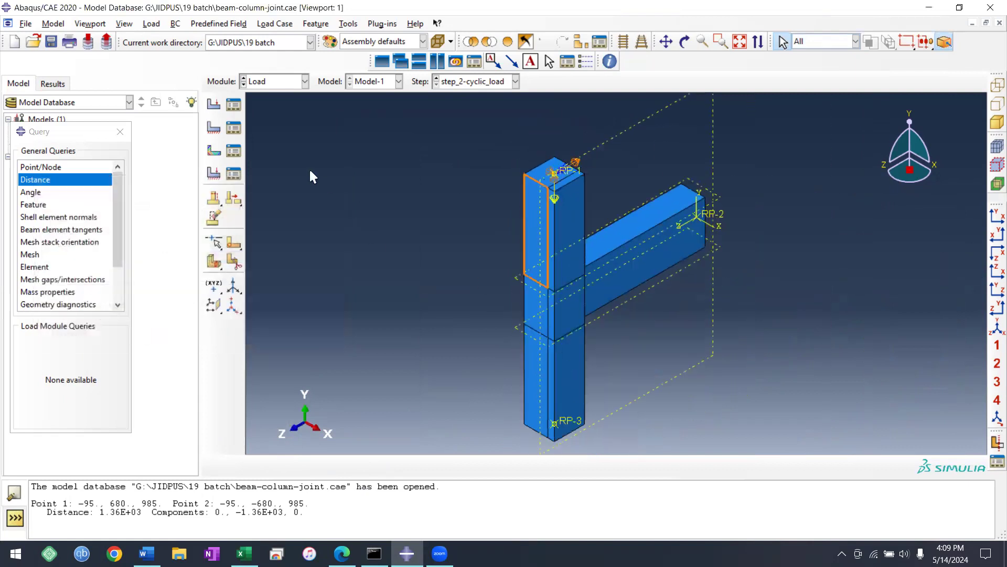
scroll(754, 213, "up", 3)
left_click(120, 132)
Switch to the Assembly module and inspect the whole beam-column joint with its reference points.
left_click(305, 81)
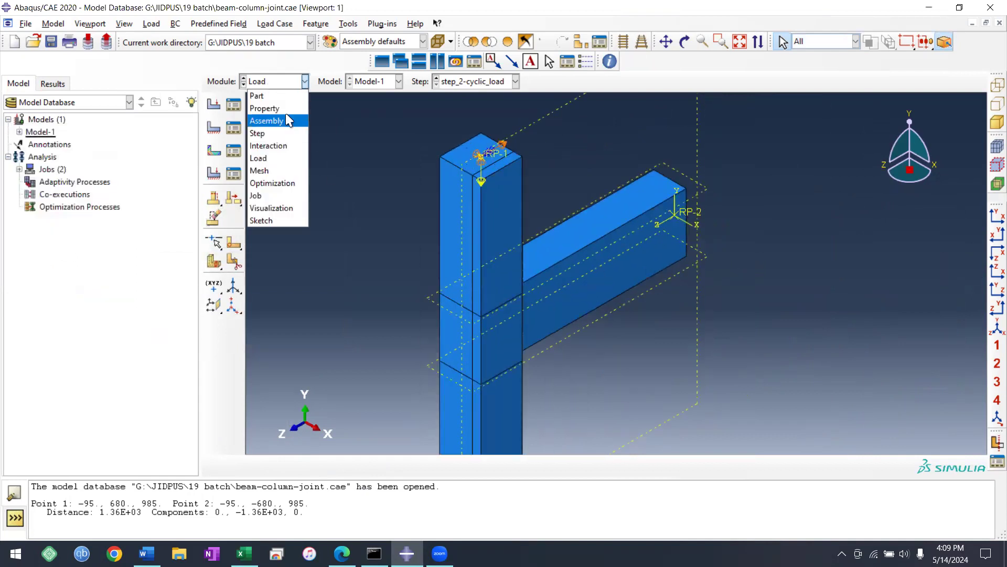
left_click(288, 109)
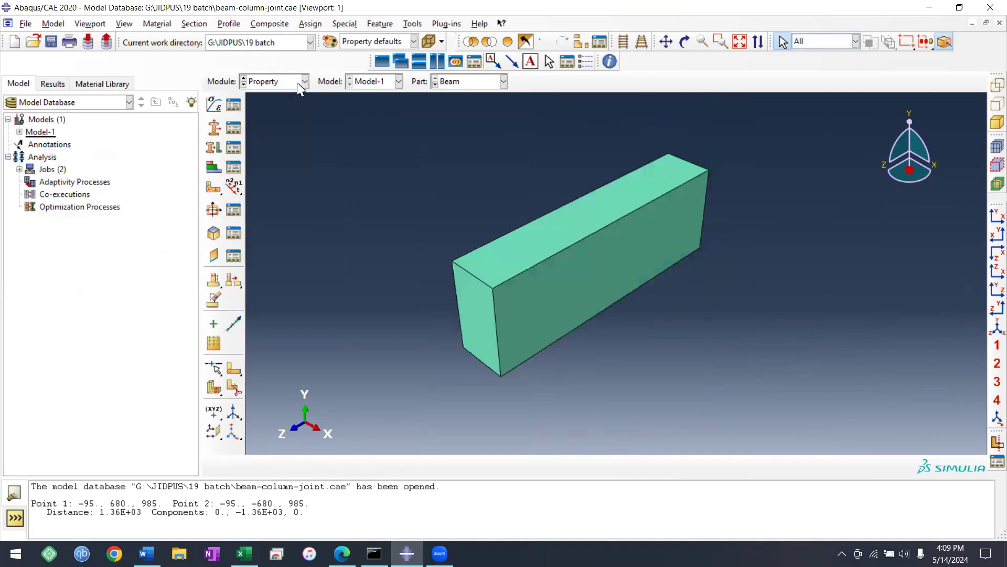
left_click(305, 81)
left_click(283, 122)
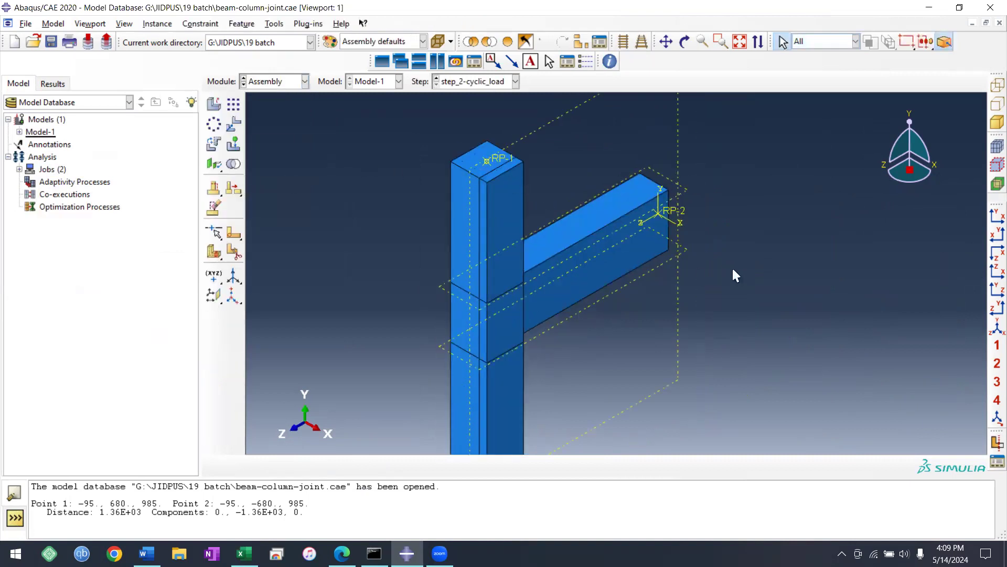
scroll(730, 220, "down", 1)
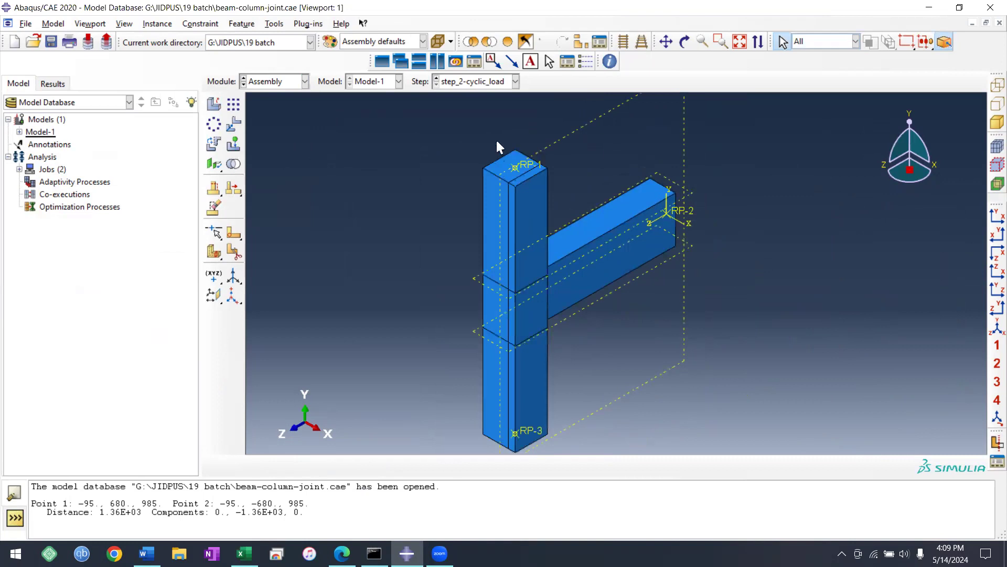
scroll(493, 137, "down", 1)
scroll(575, 400, "up", 1)
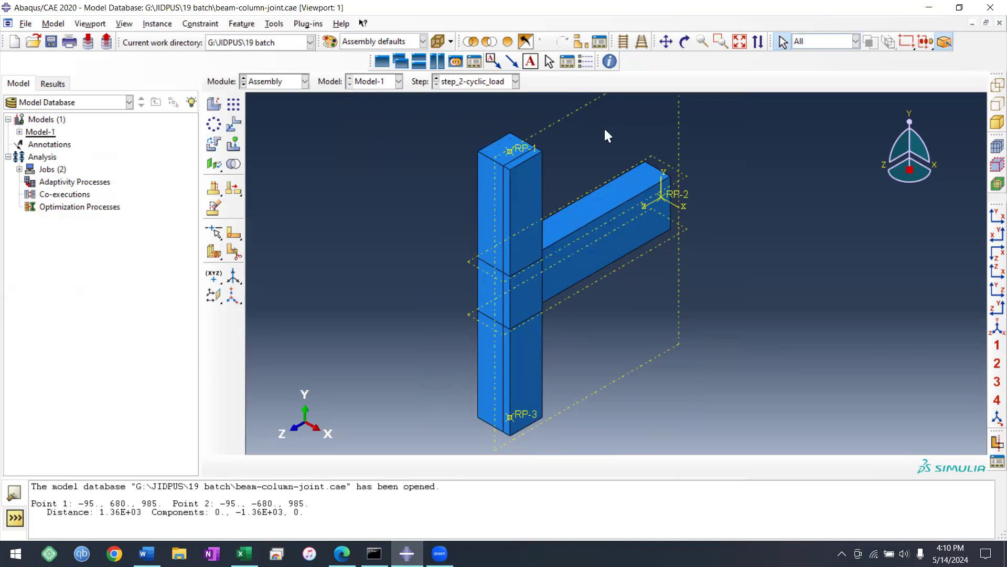
scroll(600, 309, "up", 1)
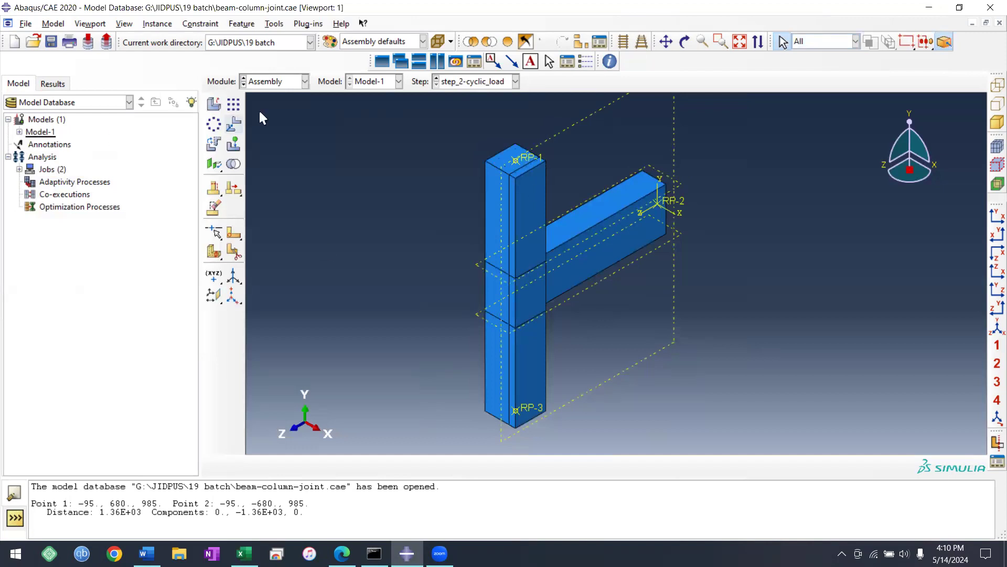
Switch to the Step module and review the axial and cyclic load steps of Model-1 in the Step Manager.
left_click(262, 82)
left_click(265, 134)
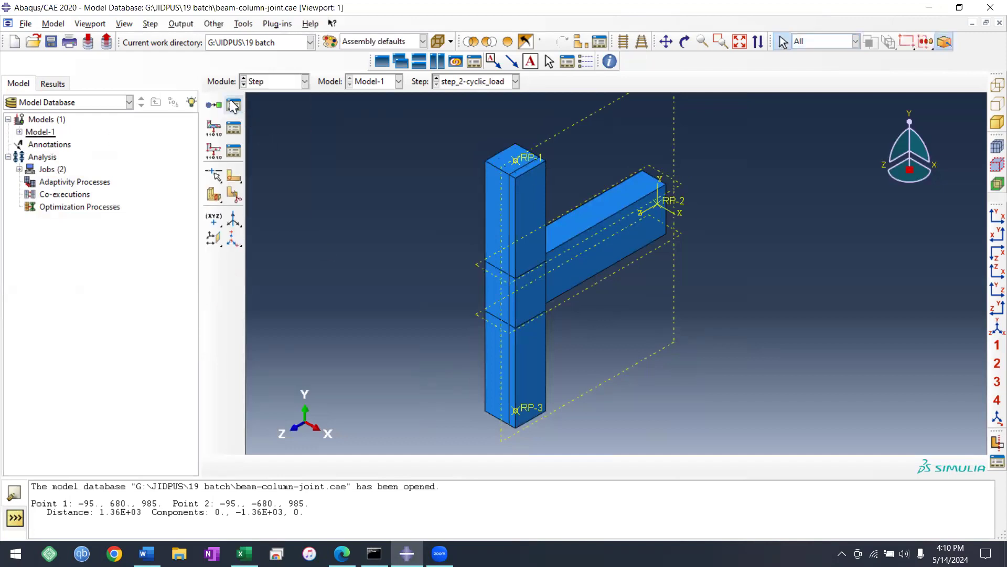
left_click(234, 105)
left_click(386, 138, "shift")
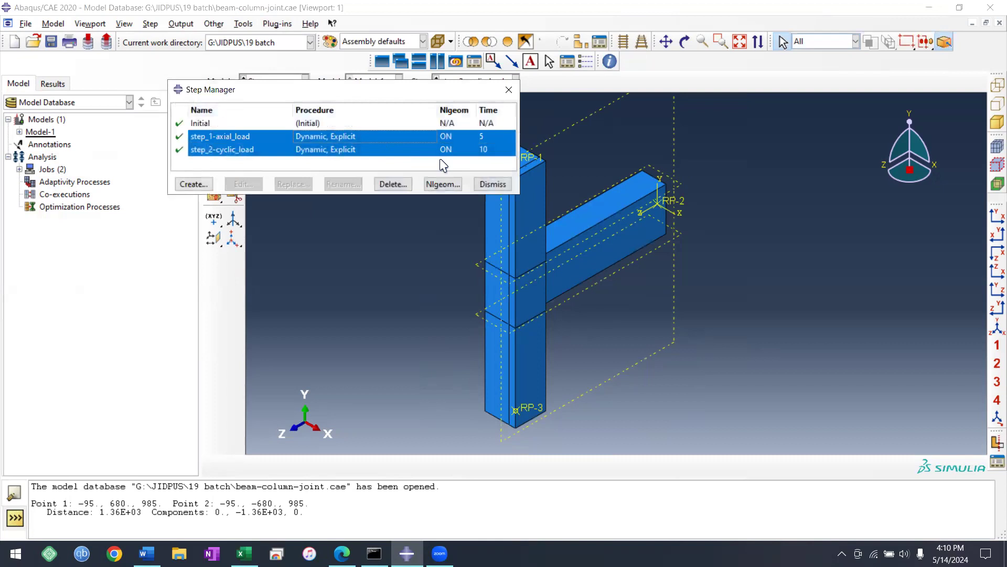
left_click(505, 88)
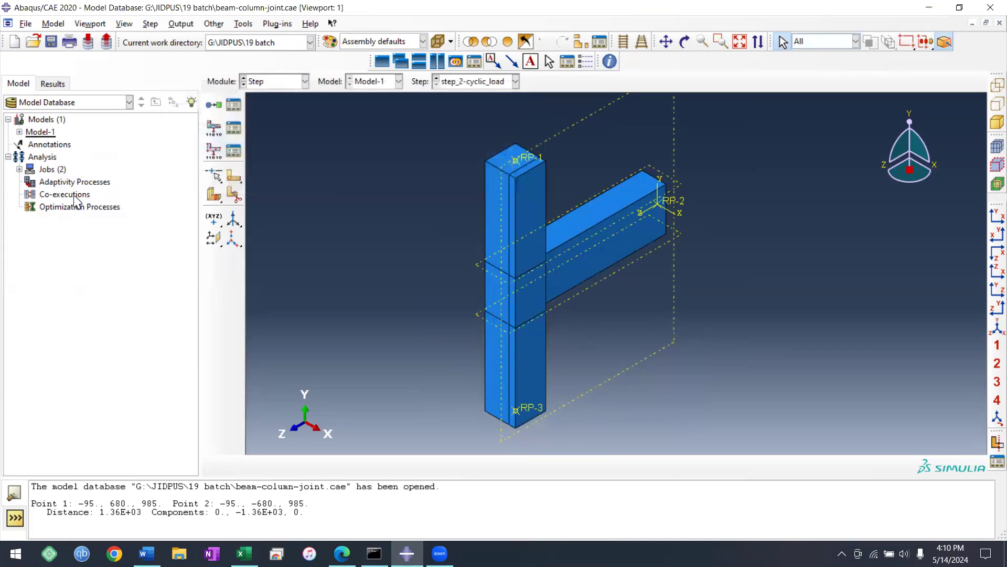
Copy Model-1 to a new model named Model-1-Static and select the copy.
right_click(41, 133)
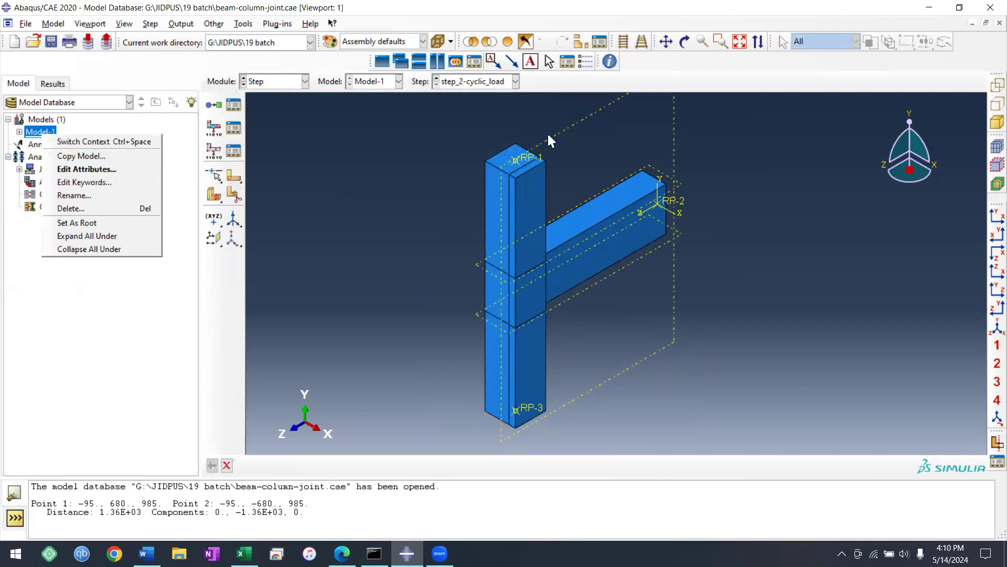
left_click(81, 156)
left_click(96, 221)
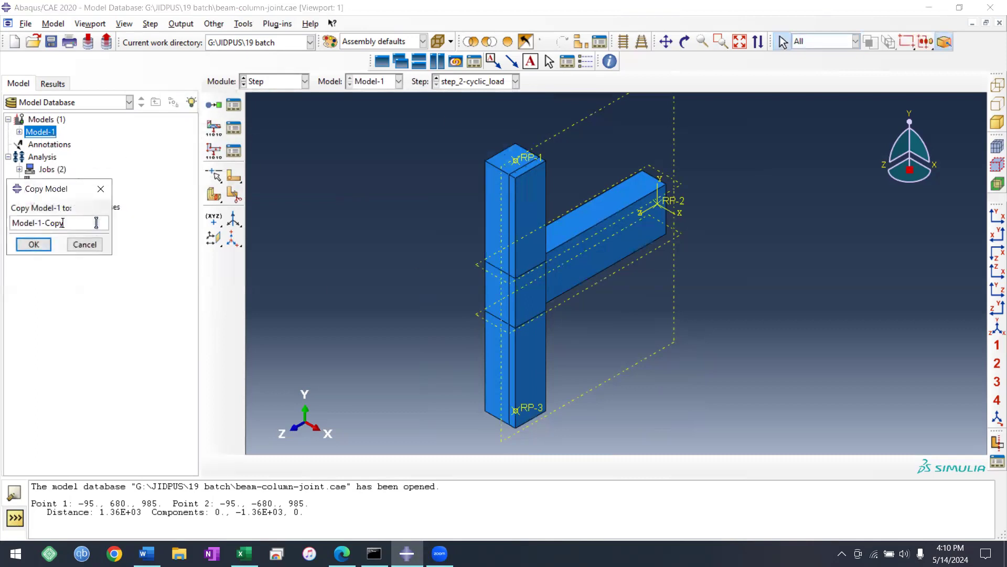
key("BackSpace")
key("BackSpace")
key("BackSpace")
key("BackSpace")
type("Static")
left_click(34, 244)
left_click(67, 145)
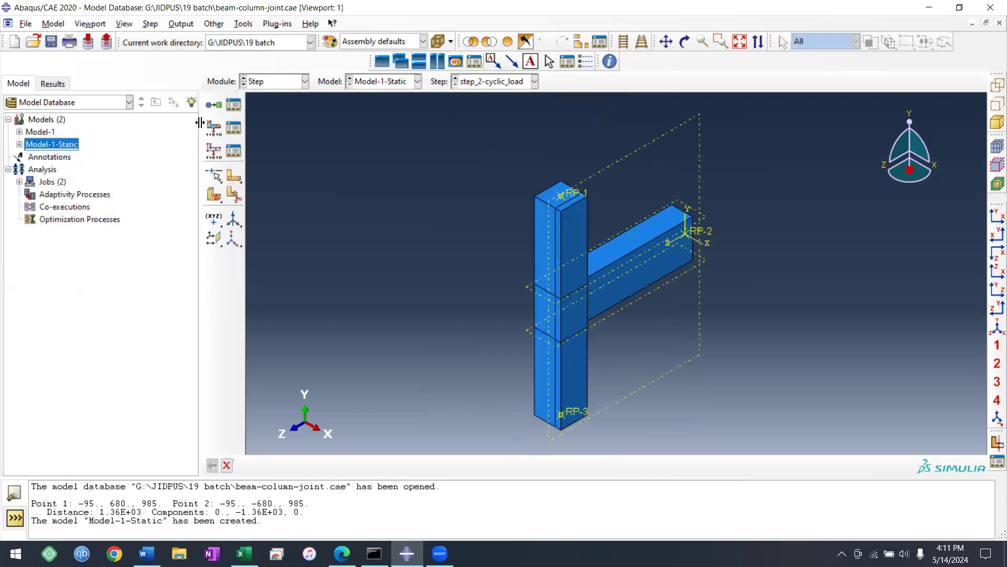
Delete step_1-axial_load and step_2-cyclic_load from Model-1-Static.
left_click(234, 104)
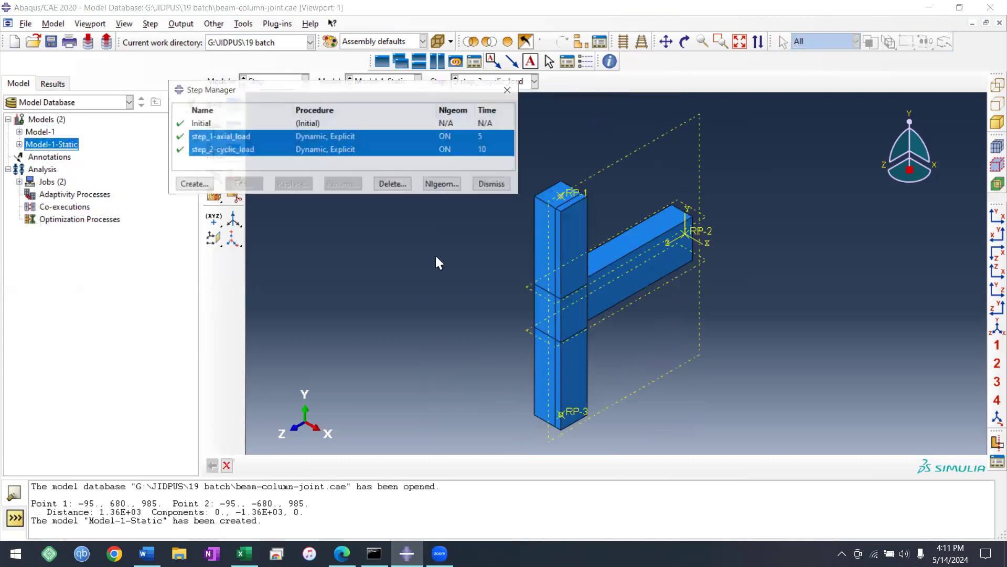
left_click(392, 184)
left_click(425, 313)
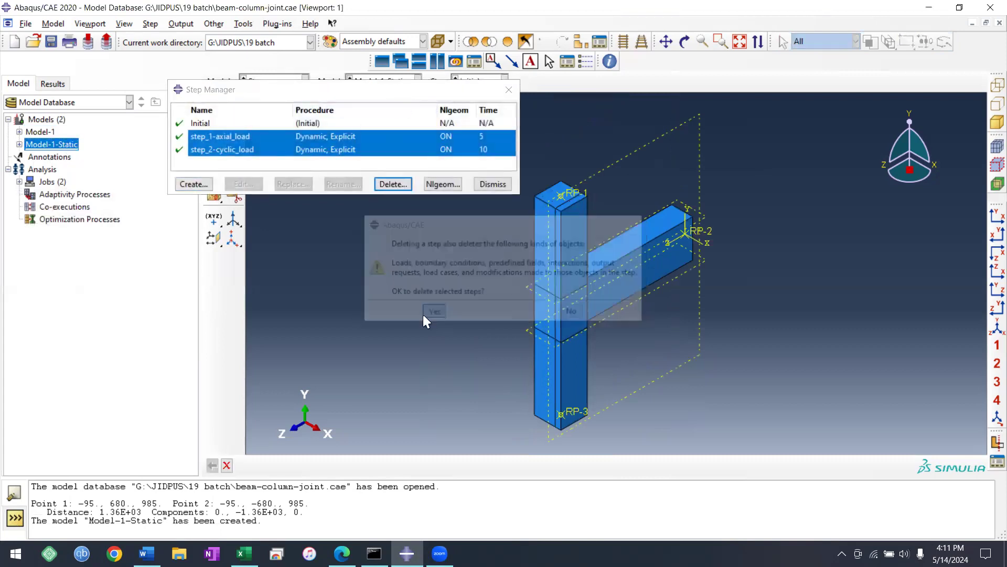
Create a Static, General step named axial-load after Initial with Nlgeom on.
left_click(193, 184)
type("axial-load")
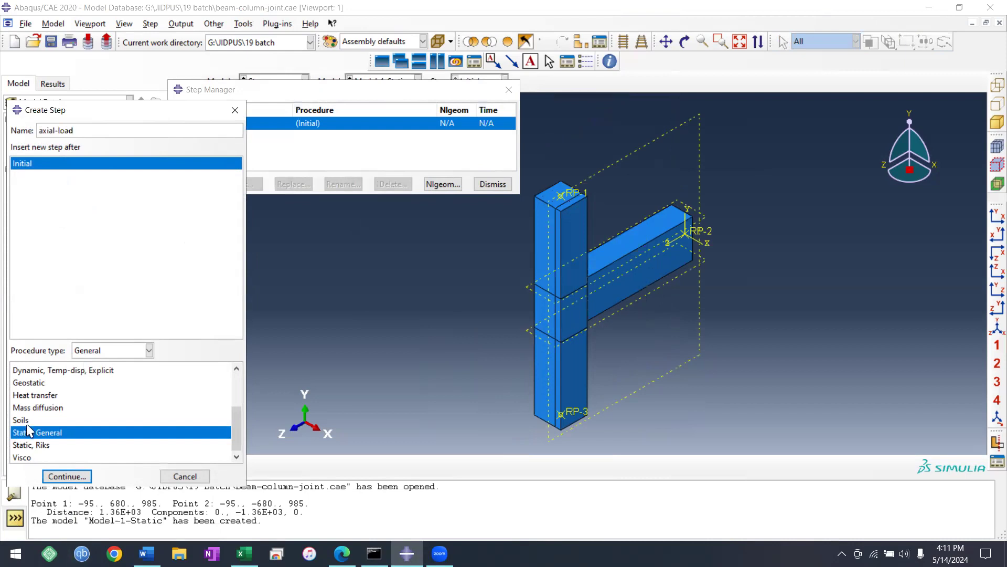
left_click(109, 437)
left_click(90, 443)
left_click(94, 431)
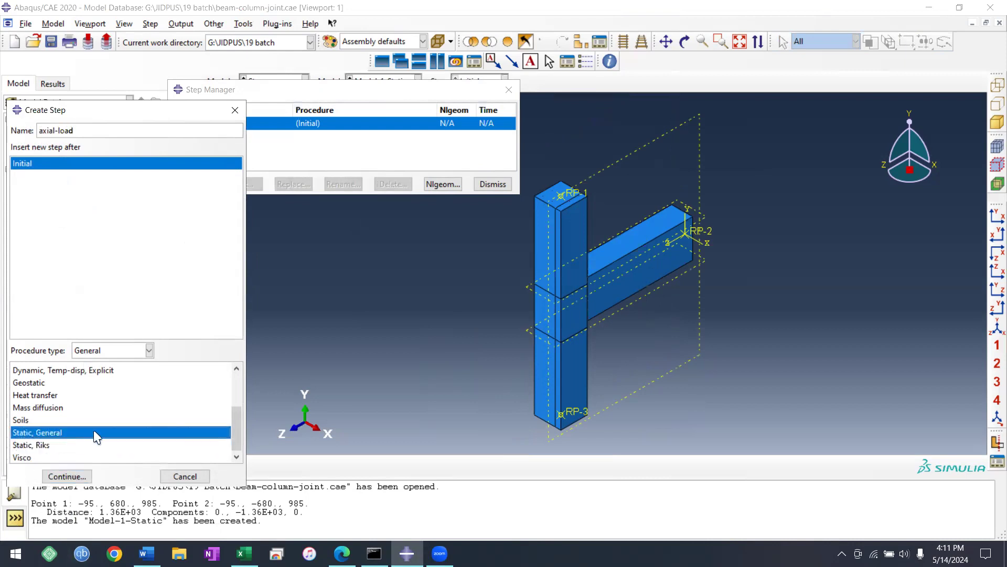
left_click(68, 476)
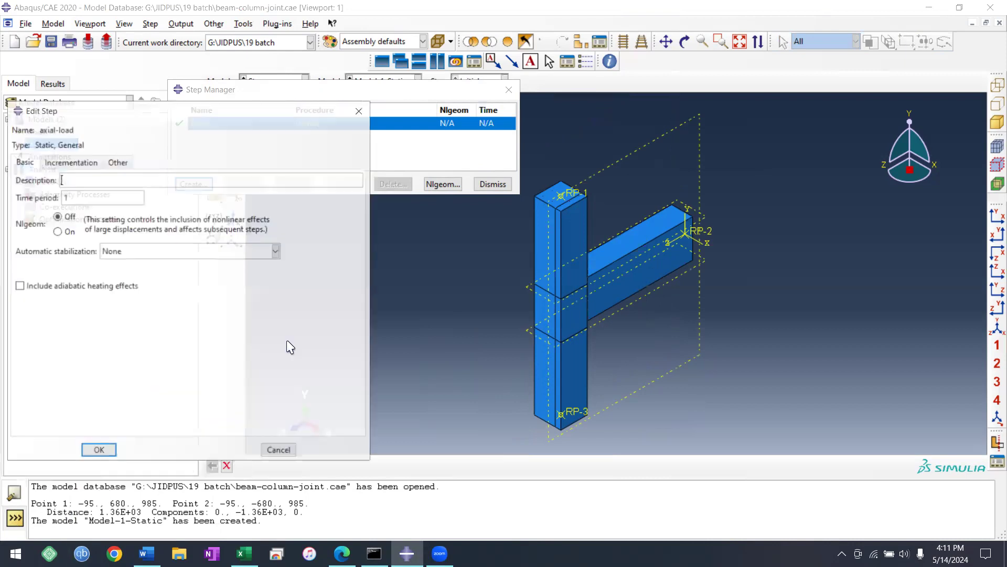
left_click(57, 231)
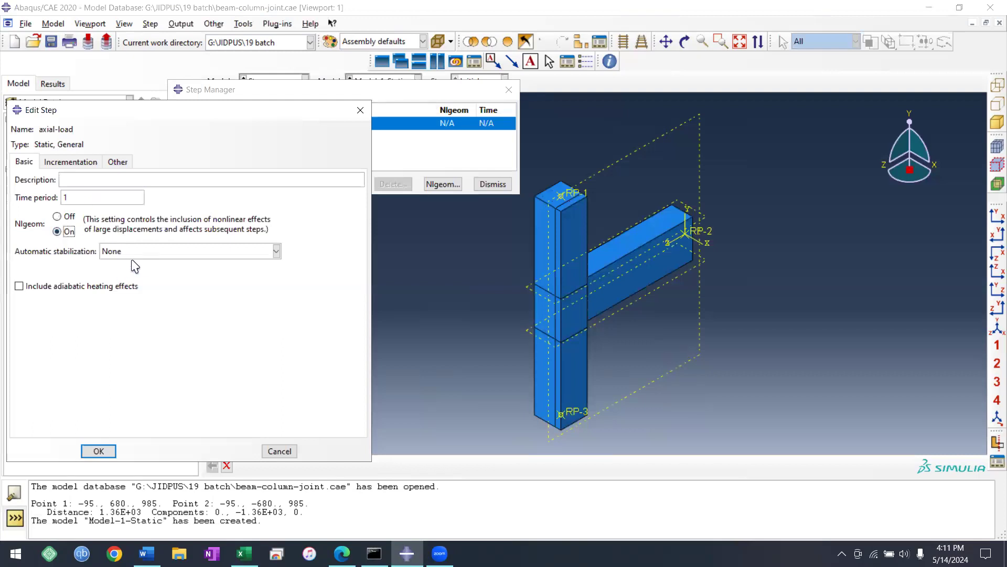
Set axial-load's initial increment to 0.01, minimum to 1E-15 and maximum number of increments to 100000, and accept the step.
left_click(92, 160)
left_click_drag(171, 108, 259, 92)
double_click(175, 210)
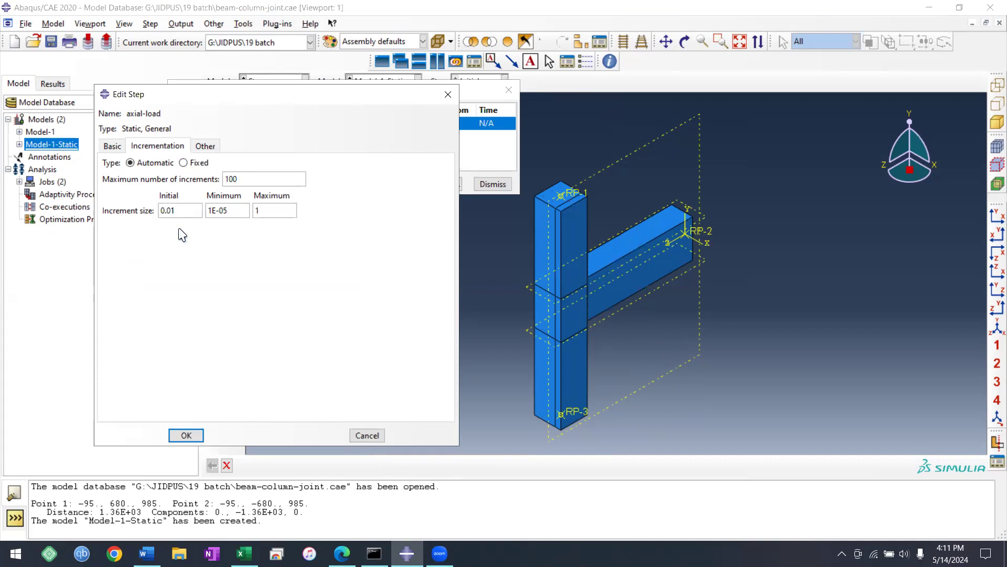
double_click(261, 206)
left_click(236, 207)
key("BackSpace")
key("BackSpace")
key("BackSpace")
type("-15")
left_click(255, 181)
type("000")
left_click(187, 436)
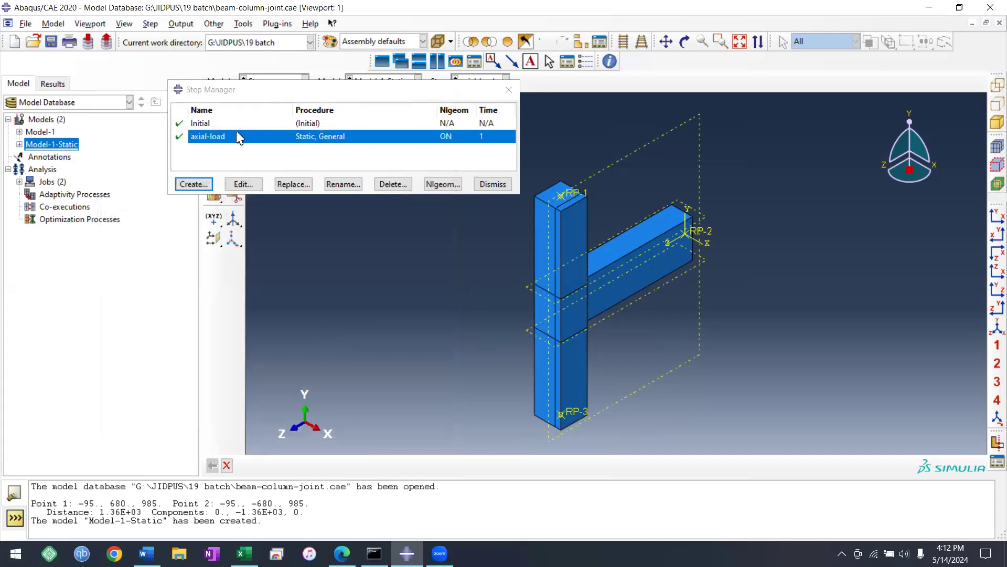
Create a Static, General step named lateral-displacement after axial-load.
left_click(193, 185)
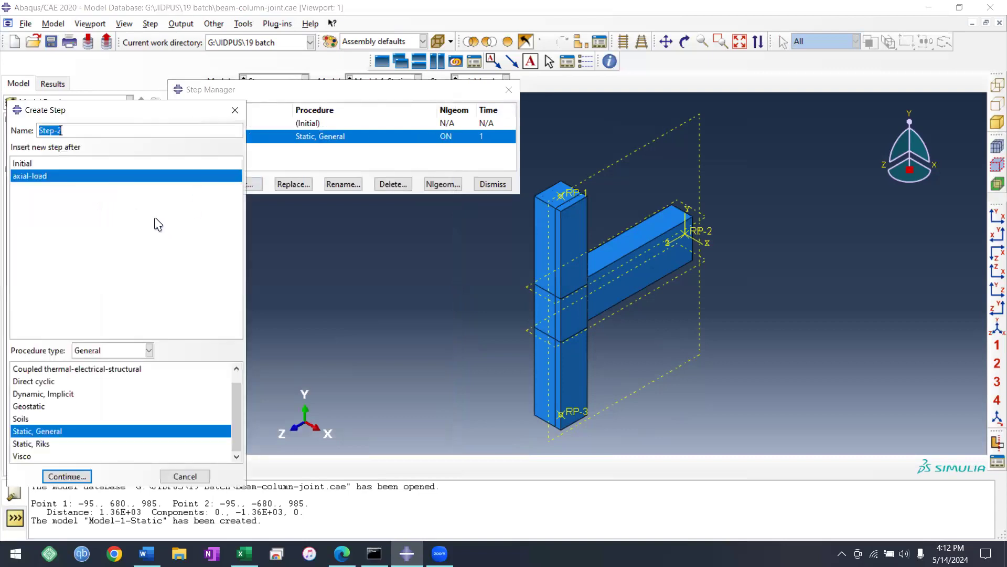
type("lateral-displacement")
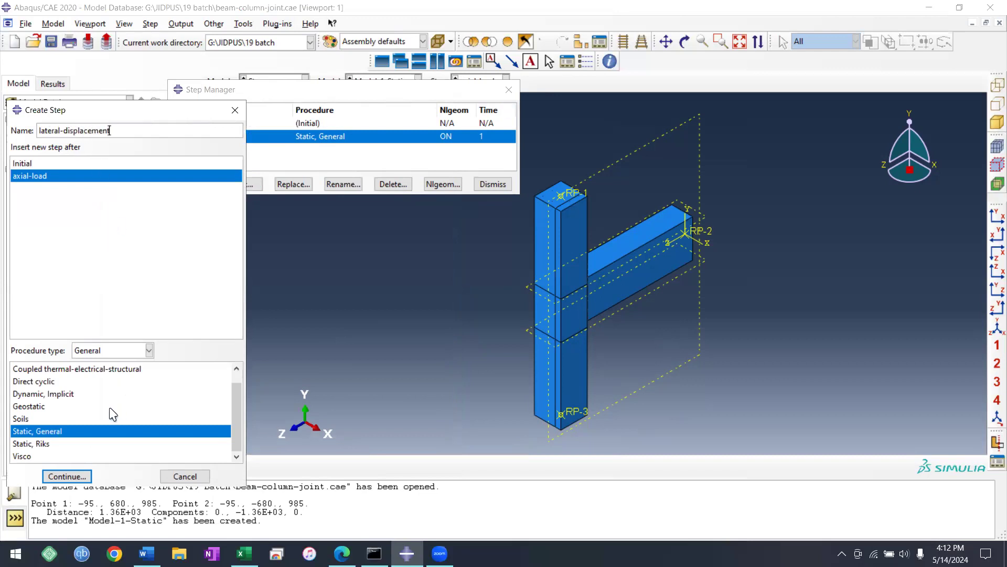
left_click(79, 477)
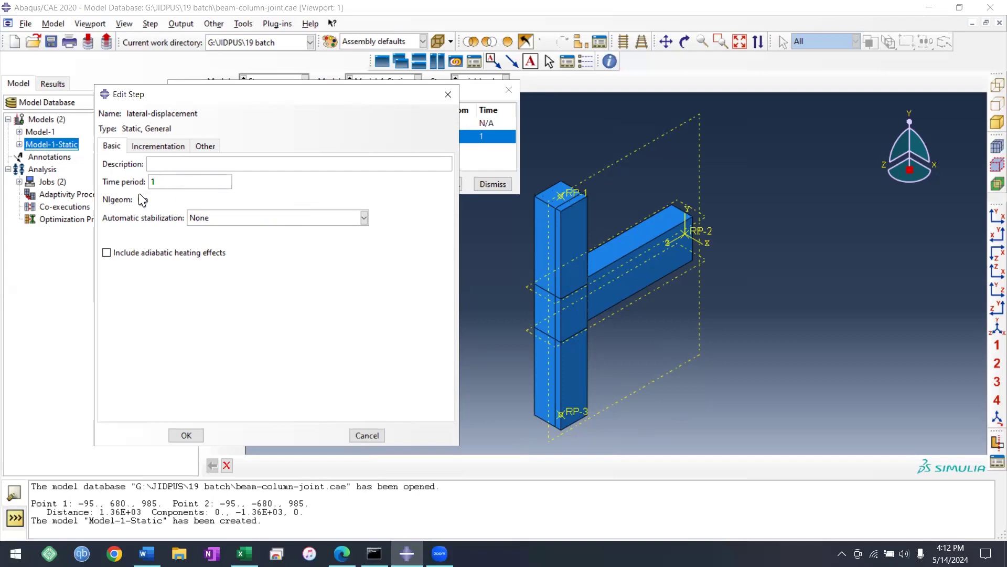
Set lateral-displacement's increment sizes to 0.01 initial, 1E-15 minimum and 0.1 maximum with 1000000 maximum increments, and finish step creation.
left_click(157, 145)
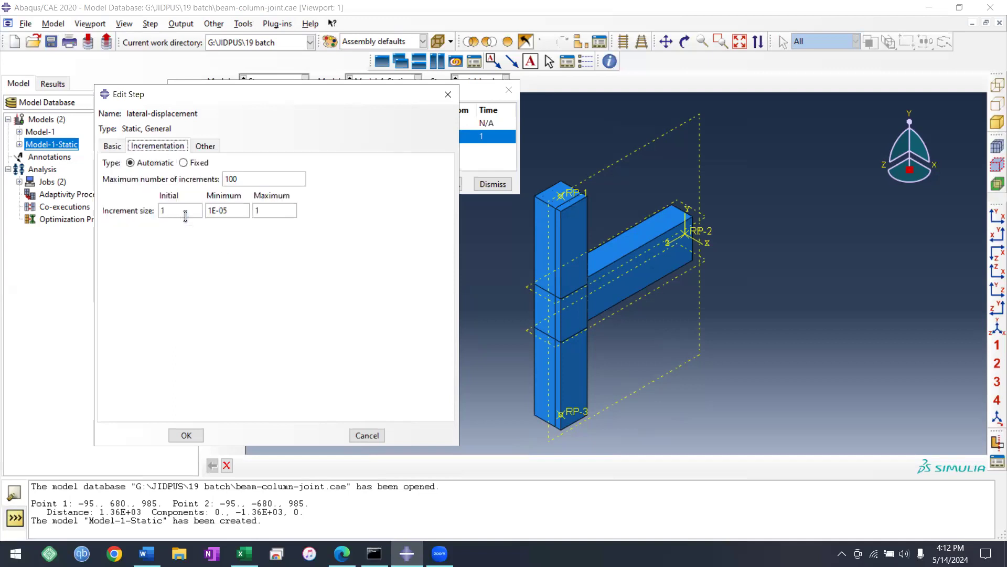
type("0.01")
left_click(284, 210)
key("BackSpace")
type("0")
left_click(248, 215)
key("BackSpace")
left_click(252, 178)
type("00000")
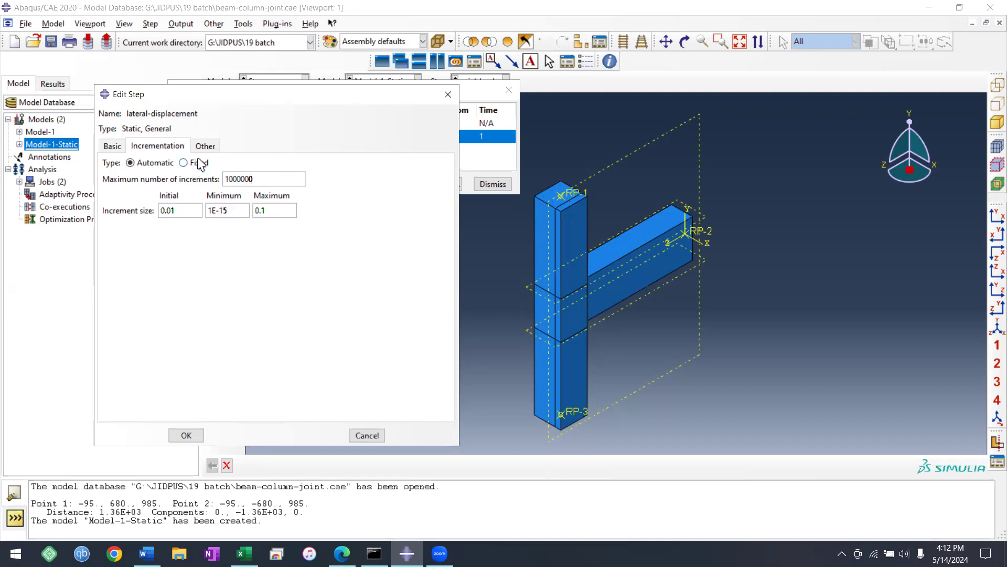
left_click(197, 434)
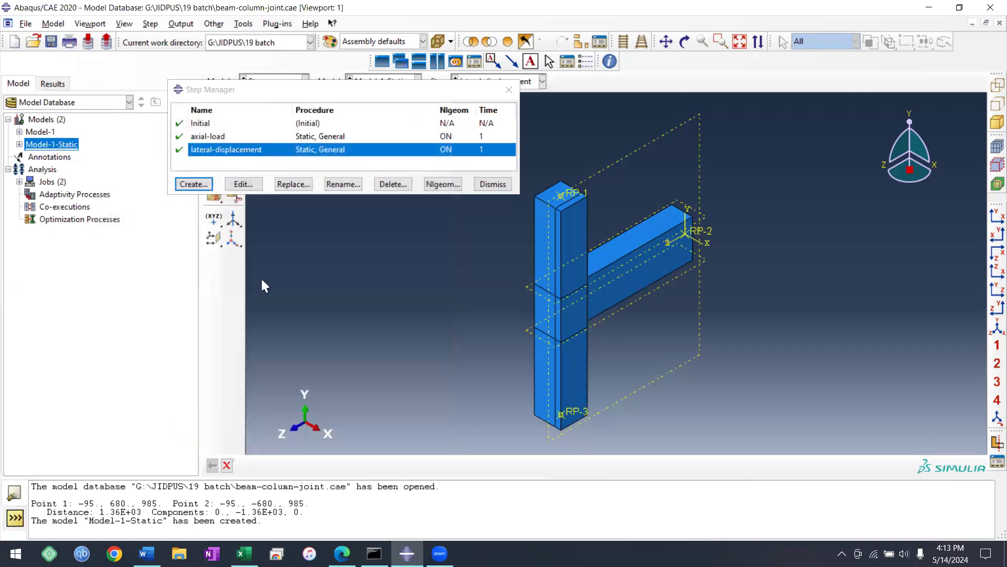
left_click(508, 90)
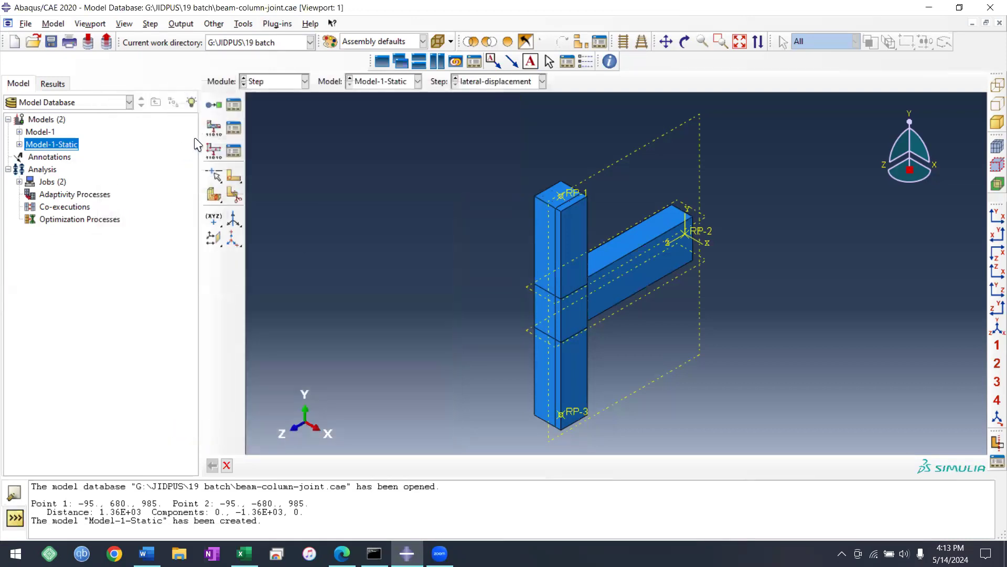
Edit field output request F-Output-1 in axial-load to write output every 0.1 units of time.
left_click(237, 130)
left_click(362, 117)
left_click(133, 142)
left_click(133, 152)
left_click(139, 162)
left_click(91, 215)
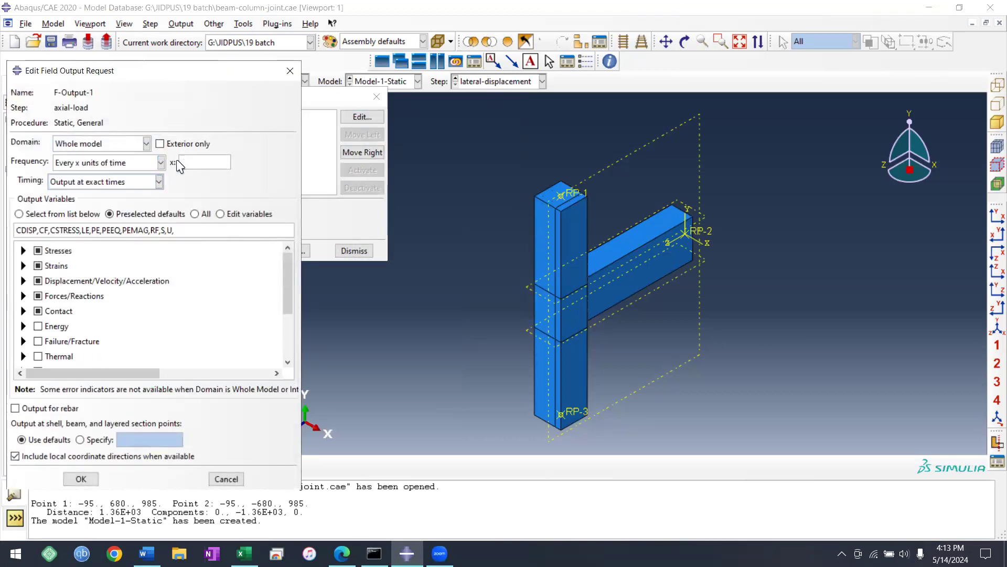
type("0.1")
Remove the strain outputs PEEQ and PEMAG from F-Output-1.
left_click(24, 266)
left_click(53, 328)
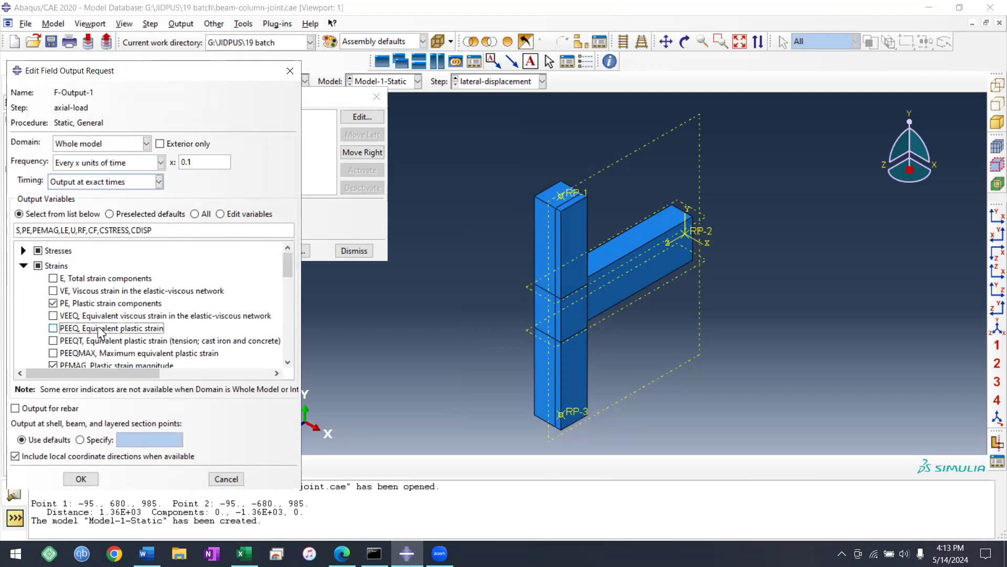
scroll(51, 330, "down", 3)
left_click(53, 326)
scroll(51, 328, "up", 3)
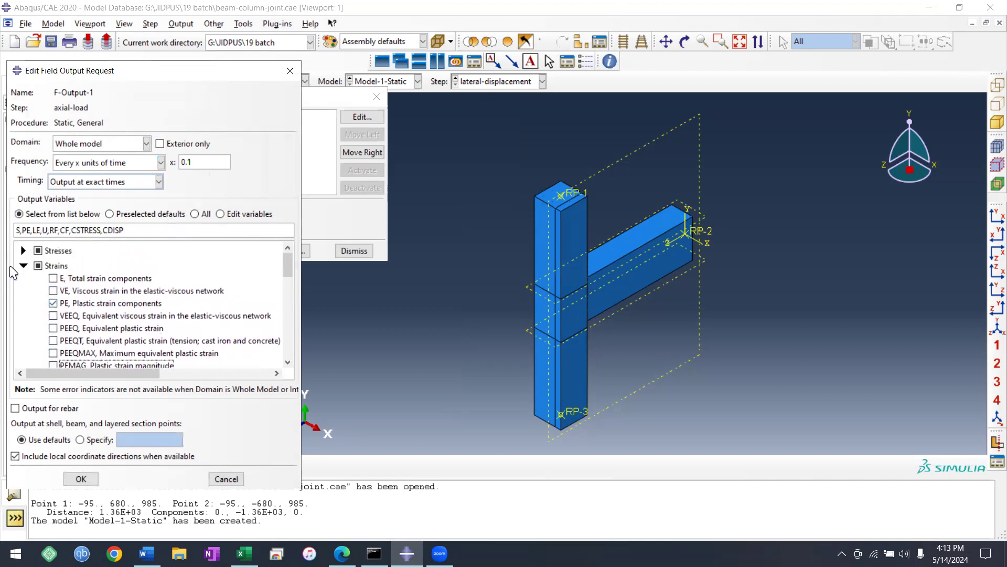
left_click(24, 265)
Check the stress outputs of F-Output-1 and exclude all contact variables.
left_click(23, 251)
left_click(23, 251)
scroll(23, 262, "down", 1)
left_click(36, 272)
Examine the State/Field/User/Time output variables available for field output request F-Output-1.
scroll(57, 299, "down", 3)
scroll(73, 315, "up", 5)
scroll(81, 323, "down", 5)
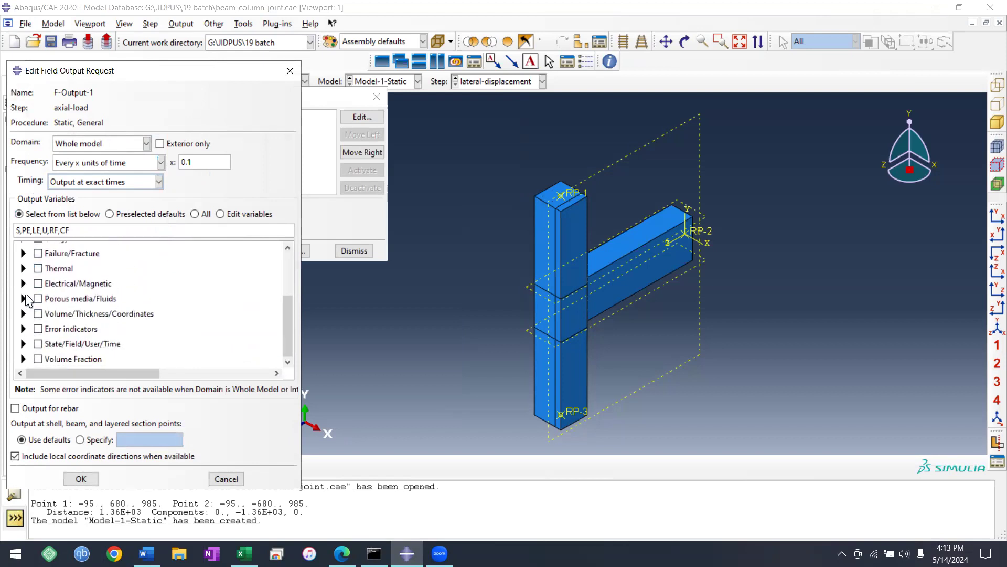
left_click(23, 343)
scroll(135, 333, "down", 1)
scroll(134, 333, "down", 3)
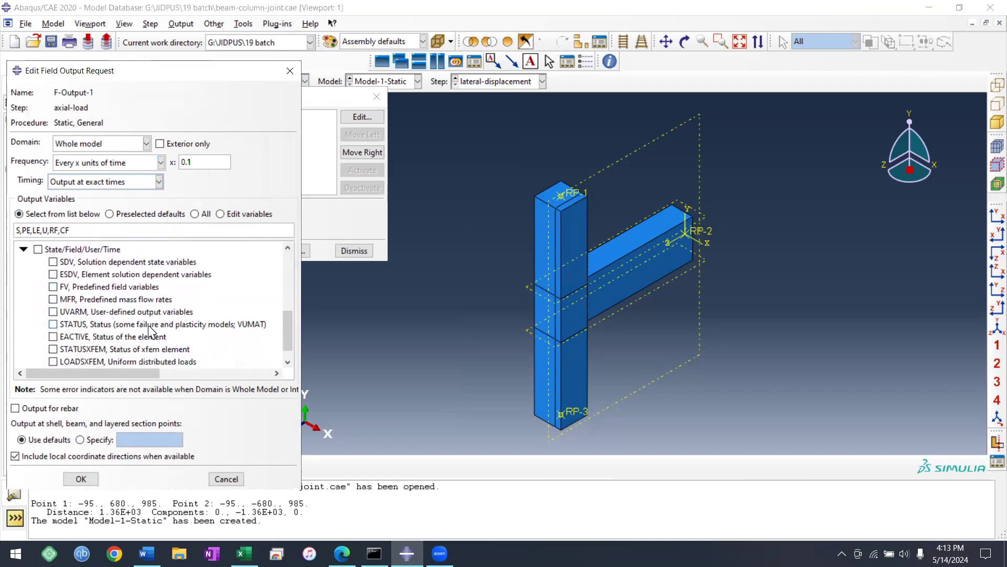
scroll(78, 352, "up", 3)
scroll(87, 341, "down", 1)
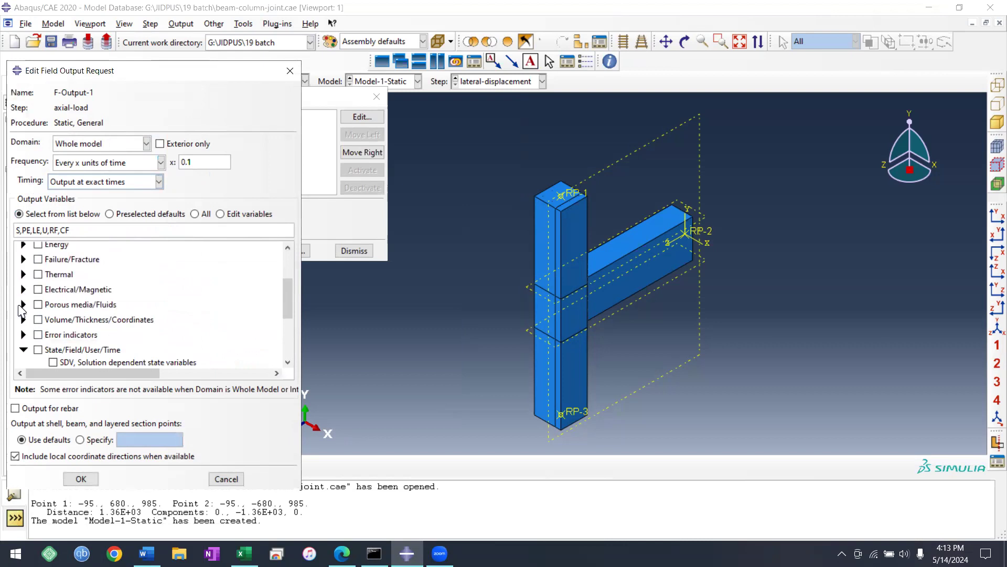
scroll(24, 323, "up", 1)
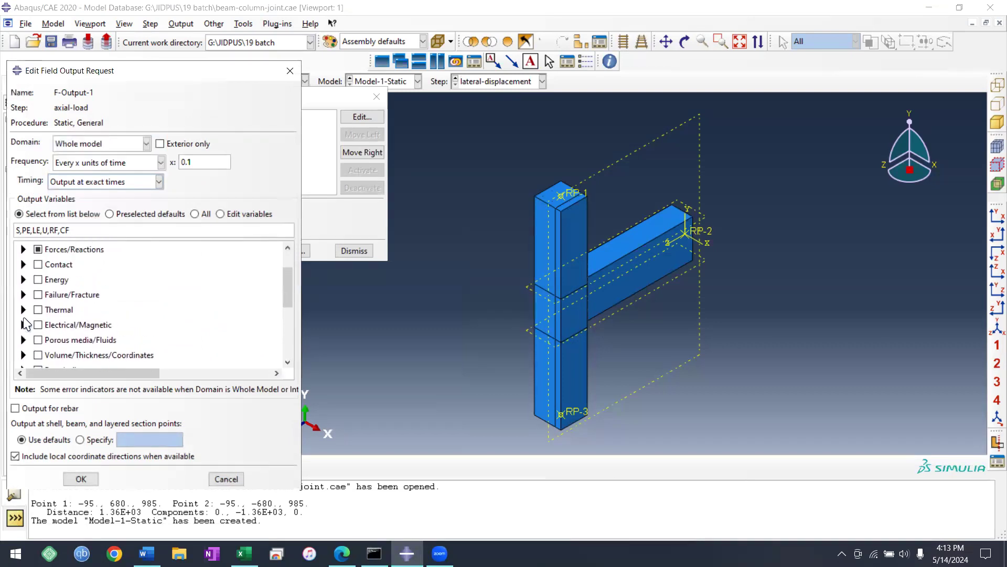
Add the failure variables DAMAGEC (compressive damage) and DAMAGET (tensile damage) to F-Output-1.
left_click(23, 299)
left_click(53, 311)
left_click(53, 324)
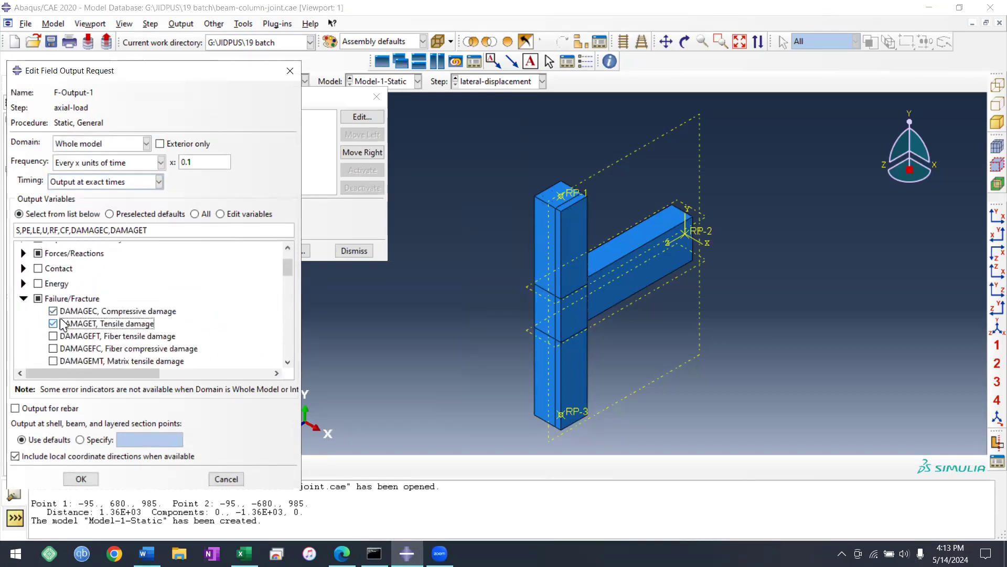
scroll(141, 335, "down", 1)
scroll(84, 316, "up", 3)
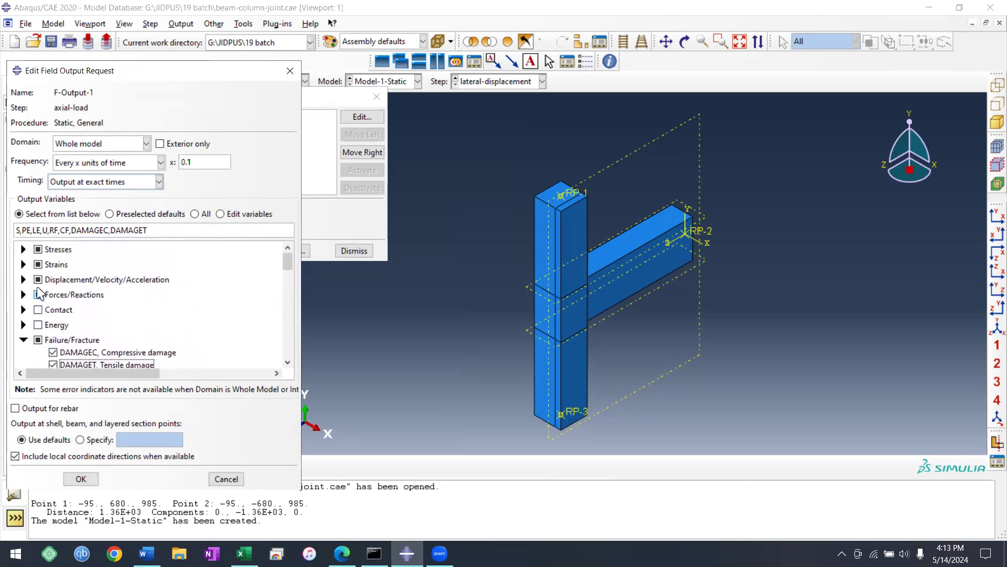
Exclude the concentrated forces and moments variable CF from F-Output-1, then save the request and close the field output manager.
left_click(23, 295)
left_click(191, 345)
scroll(198, 330, "down", 1)
scroll(199, 317, "up", 1)
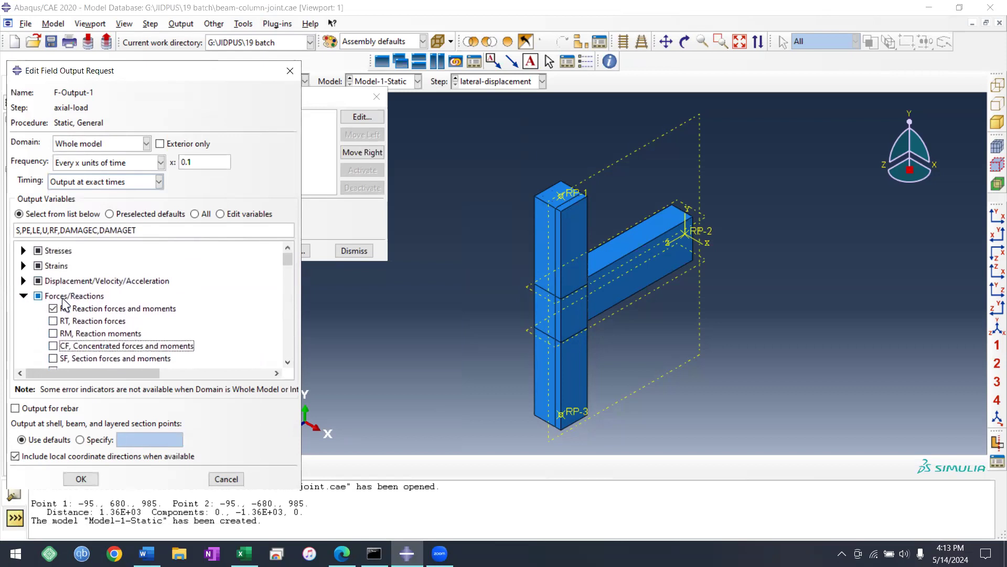
left_click(84, 479)
left_click(377, 96)
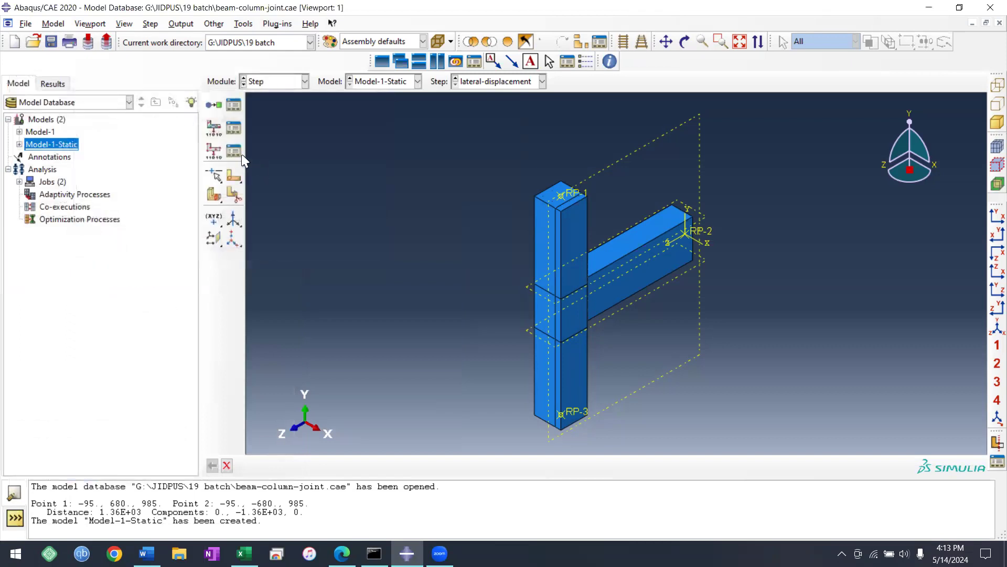
Edit history output request H-Output-1 in axial-load and clear all its energy variables.
left_click(234, 150)
double_click(132, 199)
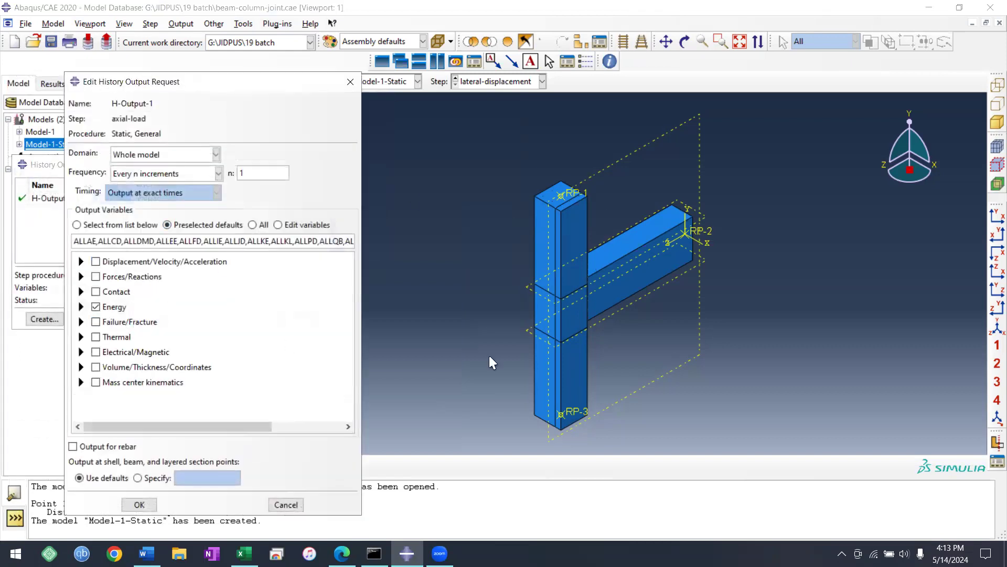
scroll(581, 222, "down", 5)
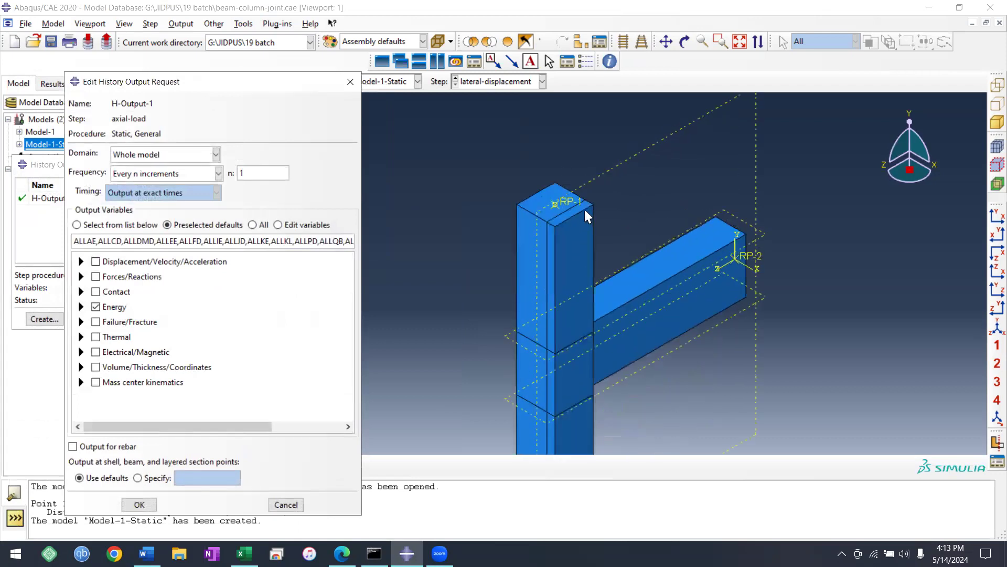
left_click(96, 307)
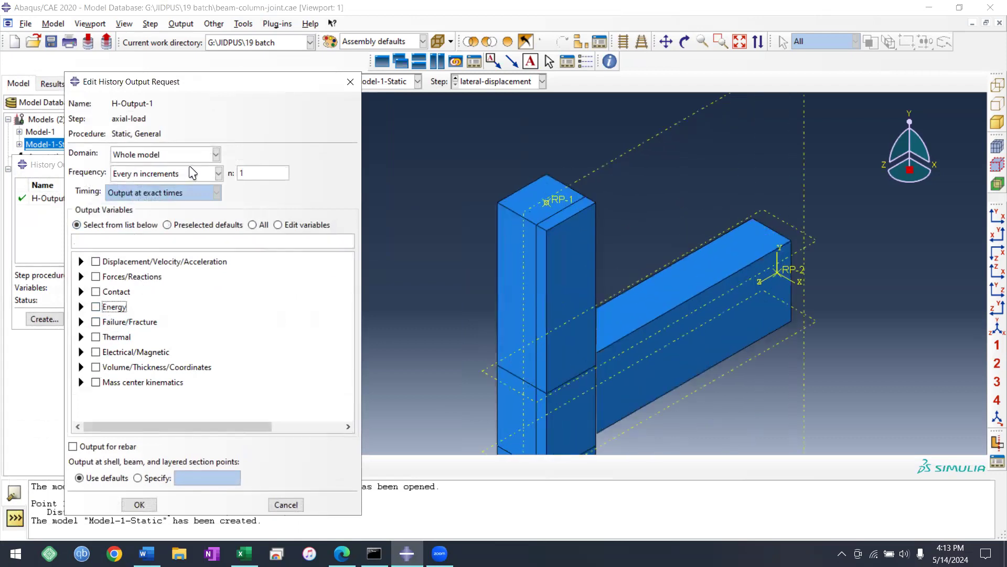
Set the domain of H-Output-1 to the column-top set.
left_click(205, 157)
left_click(167, 182)
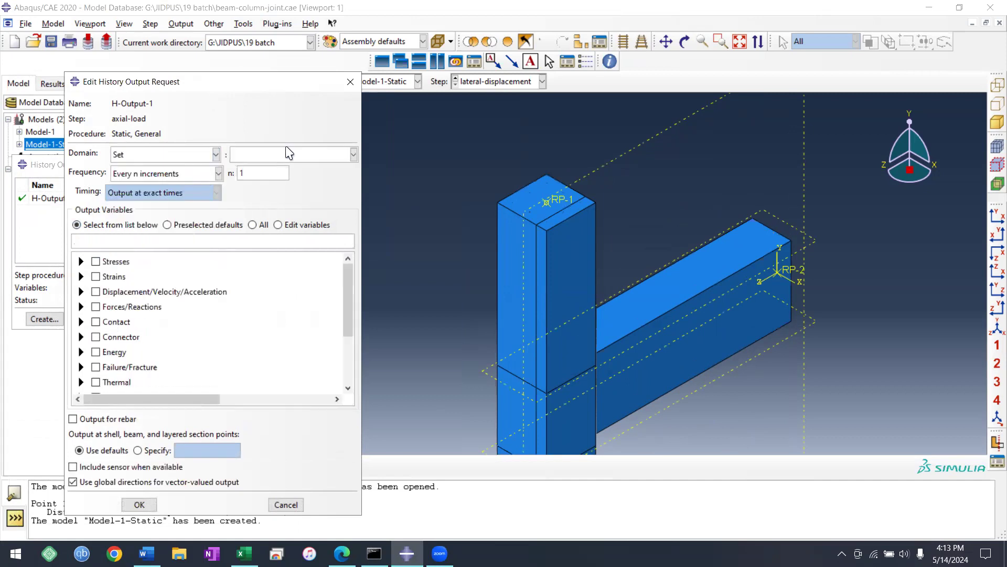
left_click(288, 158)
left_click(283, 171)
left_click(291, 156)
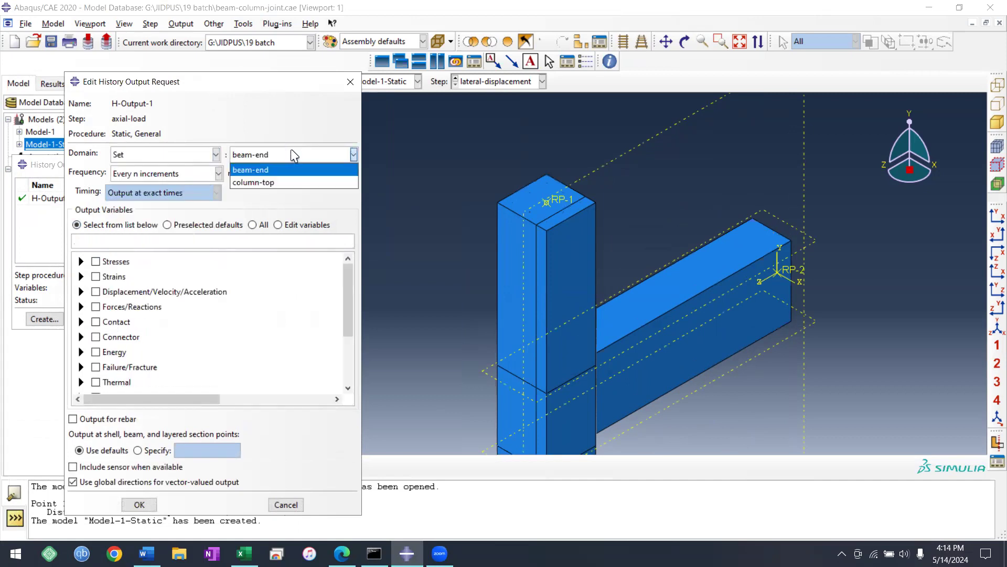
left_click(288, 183)
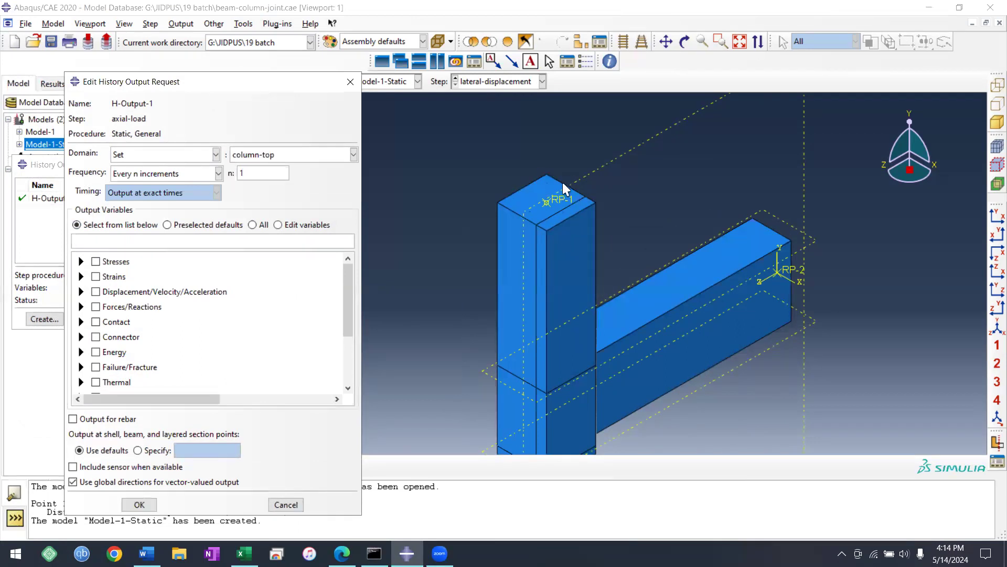
Include the vertical displacement component U2 in H-Output-1's output variables.
left_click(80, 291)
left_click(96, 304)
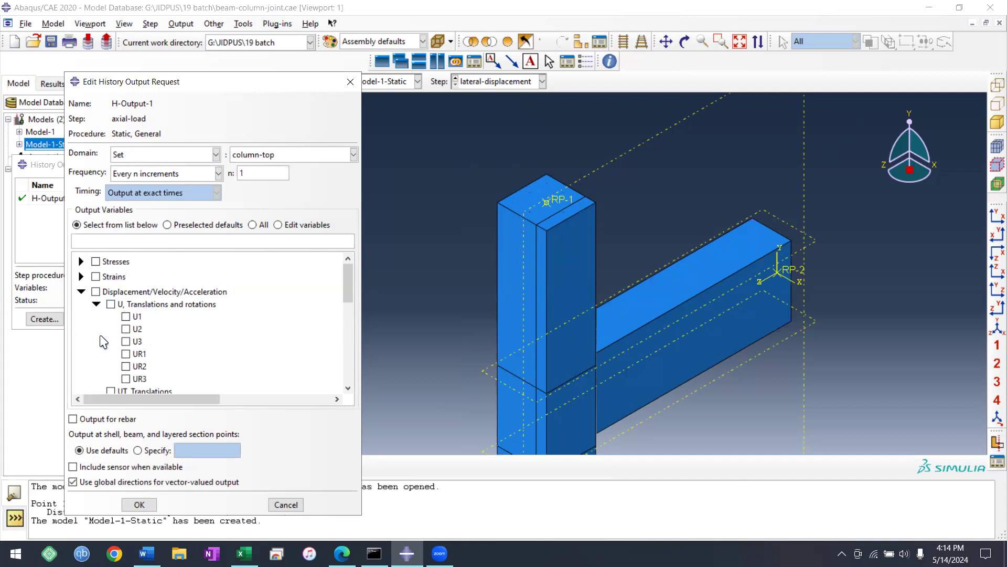
left_click(125, 329)
scroll(163, 296, "down", 2)
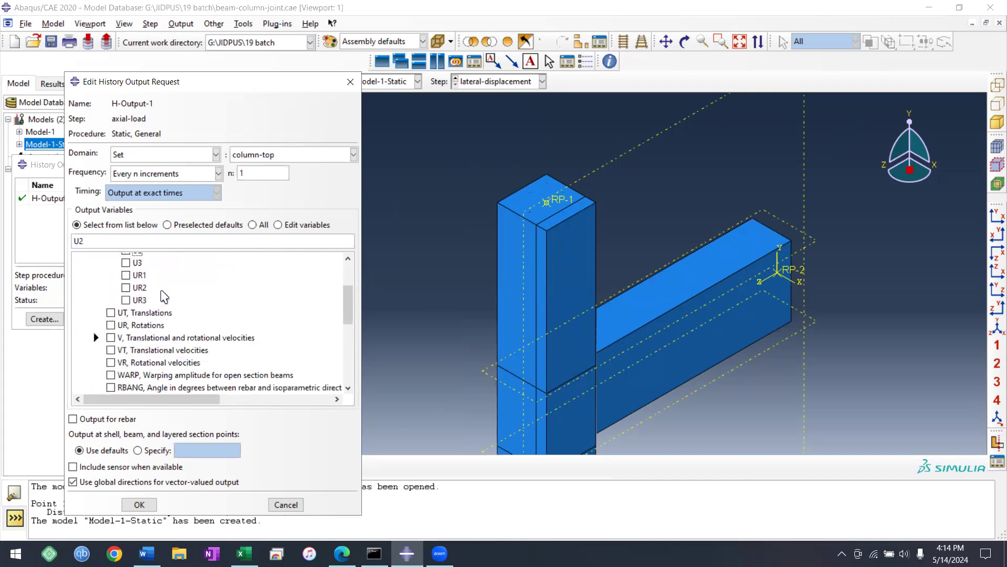
scroll(163, 297, "up", 2)
left_click(81, 292)
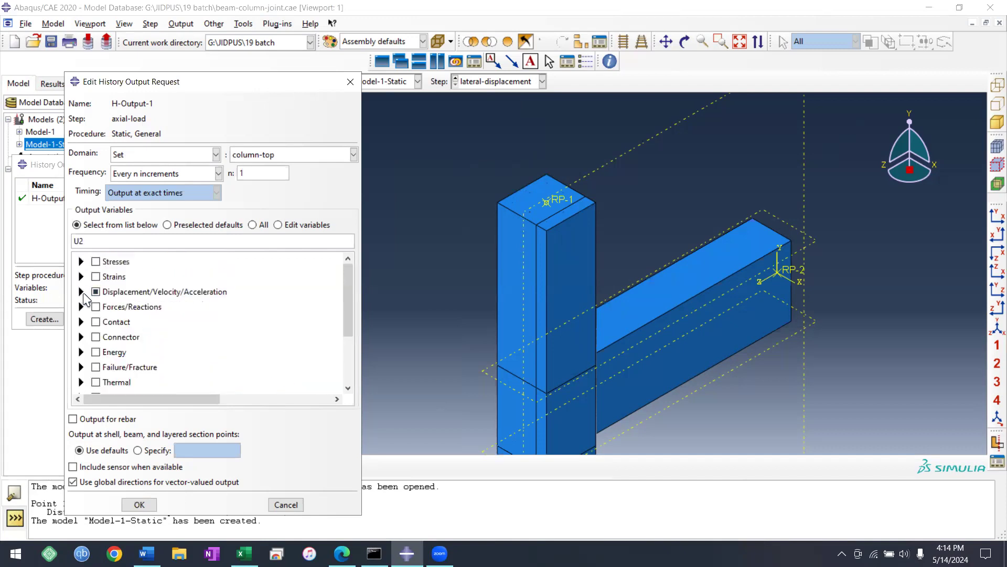
Add the reaction force component RF2 to H-Output-1 and save the request.
left_click(81, 307)
left_click(96, 319)
left_click(126, 344)
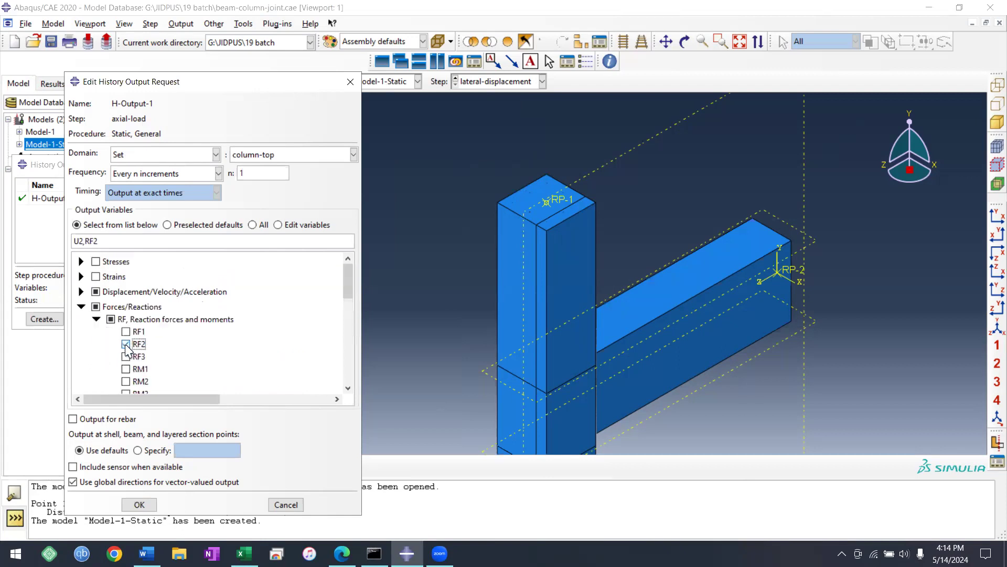
left_click(140, 505)
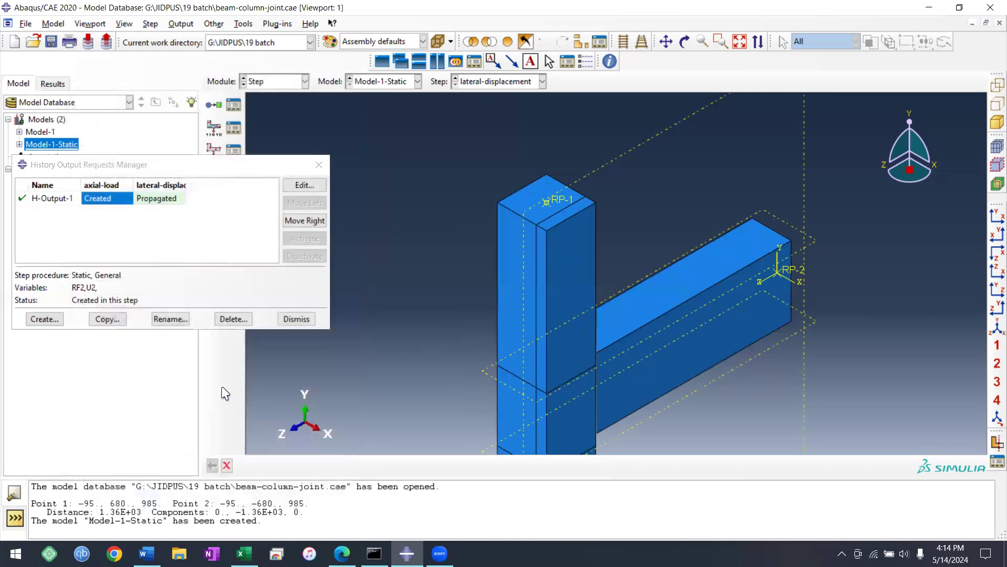
Create history output request H-Output-2 in the lateral-displacement step with the column-top set as its domain.
left_click(62, 318)
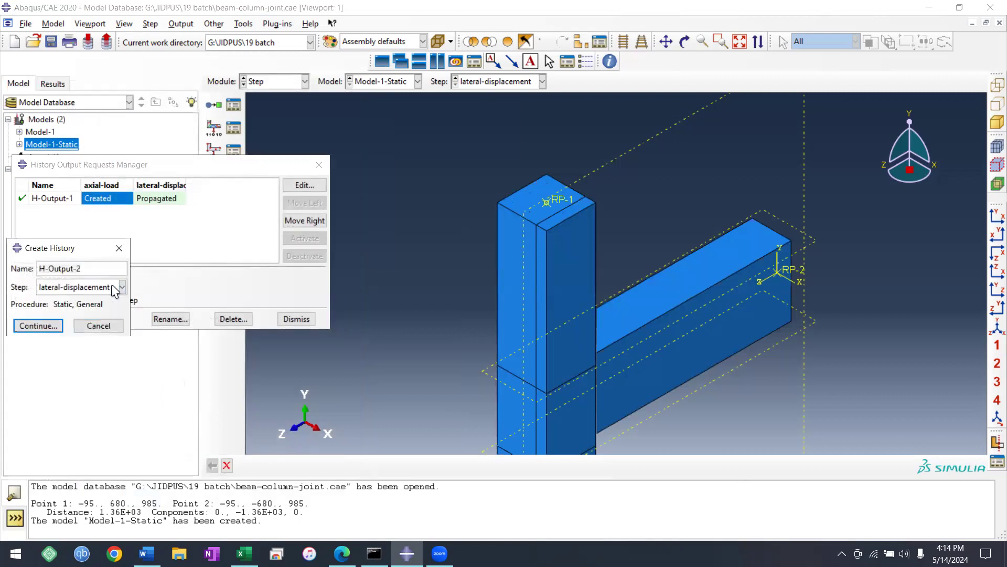
left_click(47, 326)
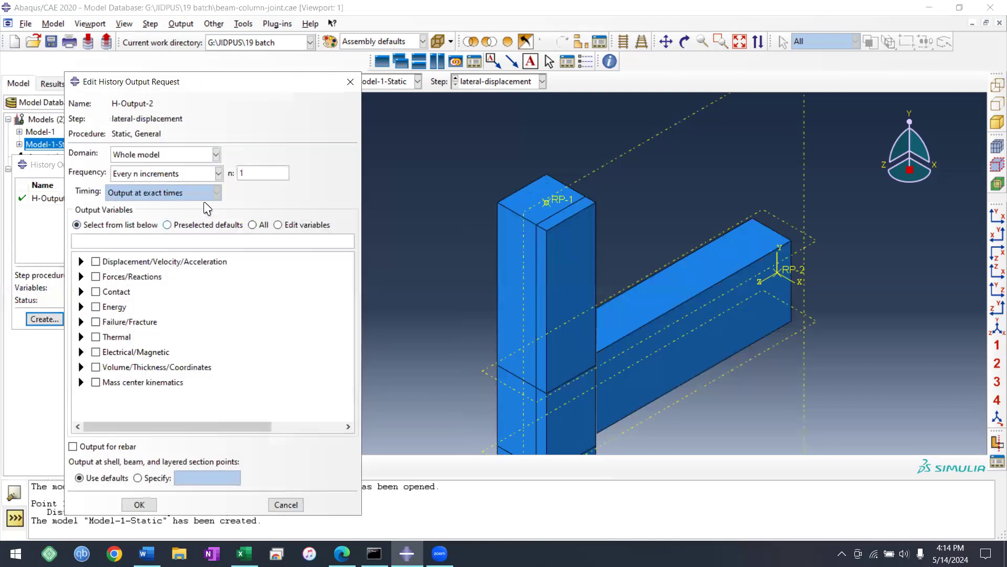
left_click(215, 154)
left_click(131, 182)
left_click(274, 158)
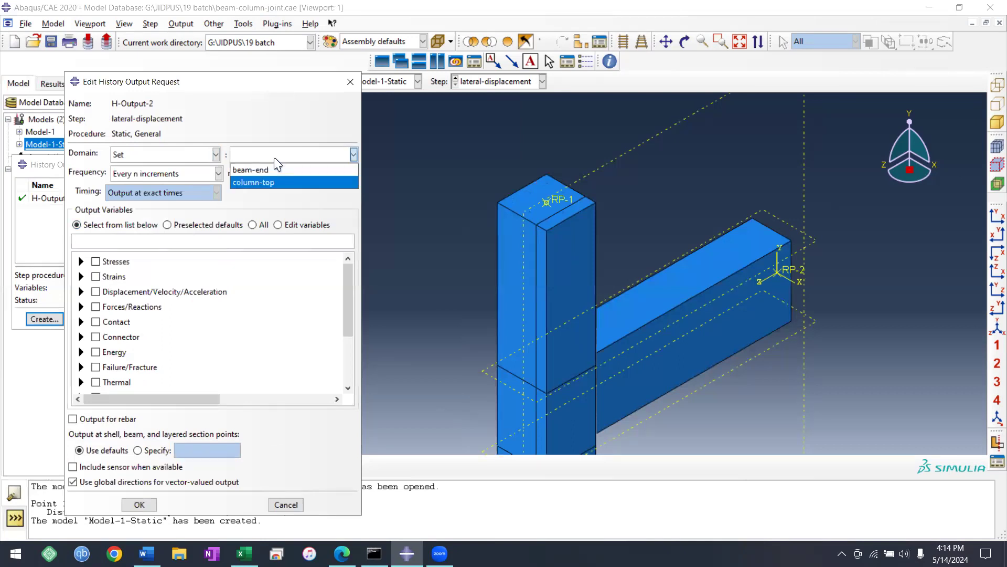
left_click(271, 182)
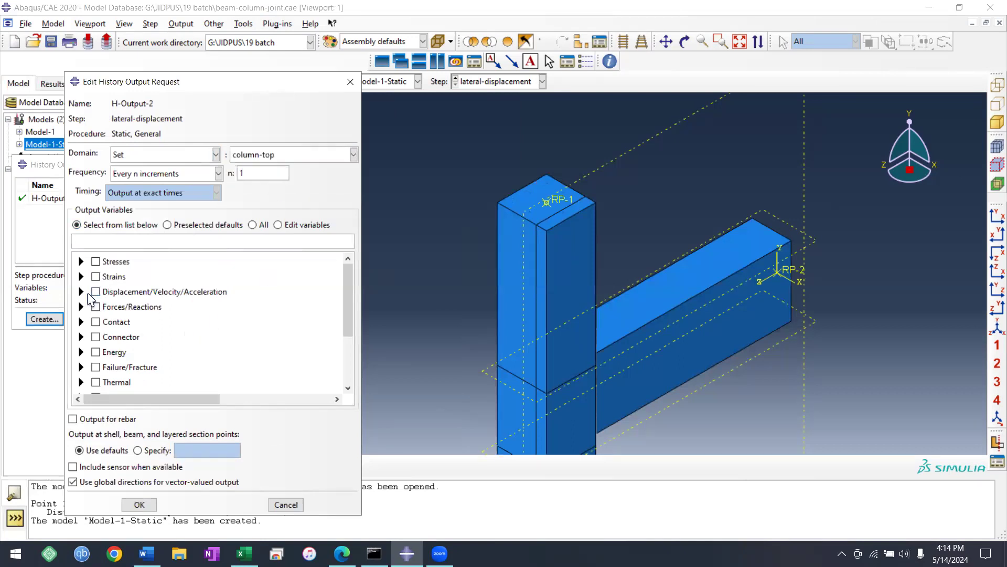
Select displacement component U3 and reaction force component RF3 as the output variables of H-Output-2.
left_click(82, 291)
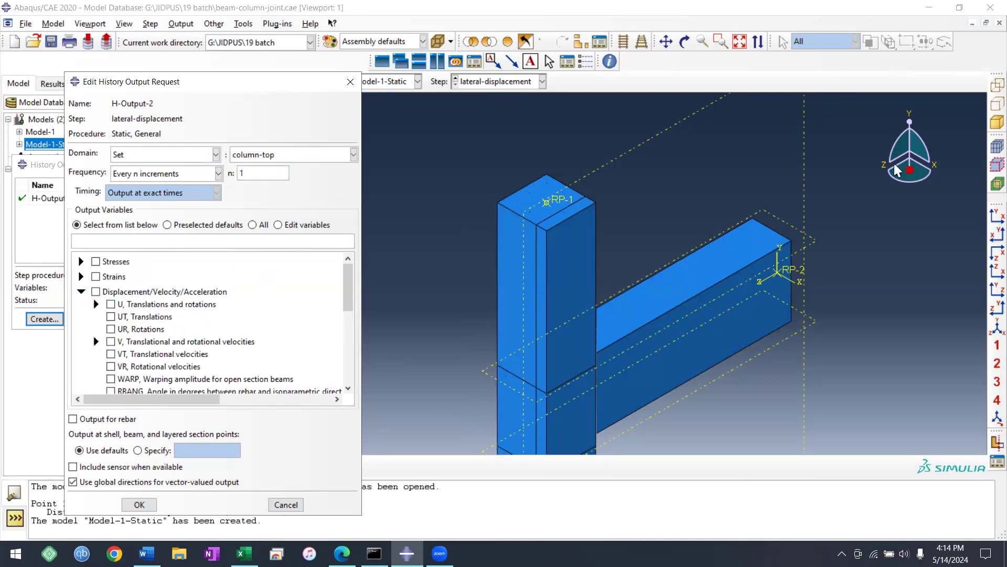
left_click(96, 304)
left_click(126, 342)
scroll(89, 338, "down", 6)
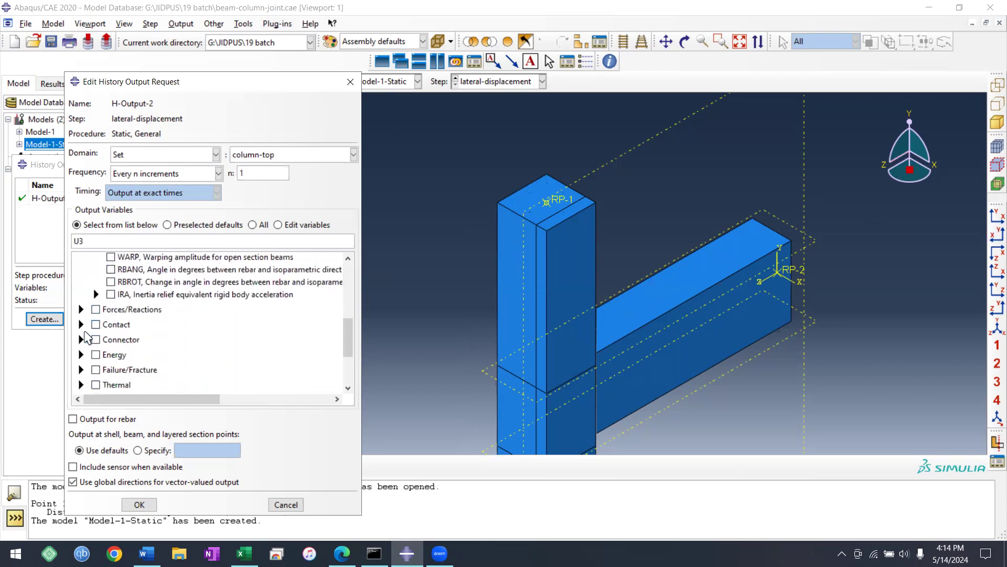
left_click(81, 310)
left_click(96, 321)
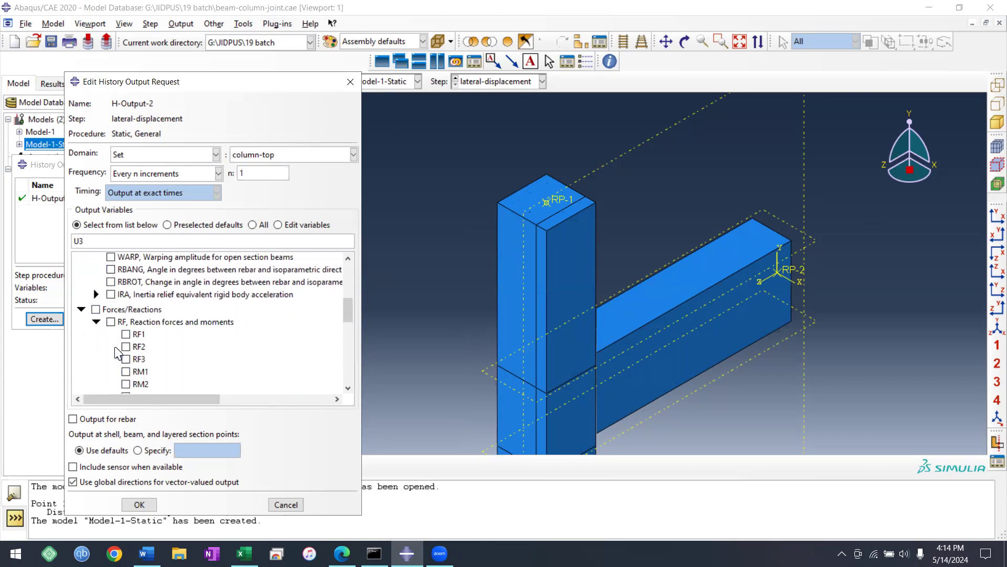
left_click(126, 359)
Set H-Output-2 to write output every 0.1 units of time and save the request.
left_click(205, 173)
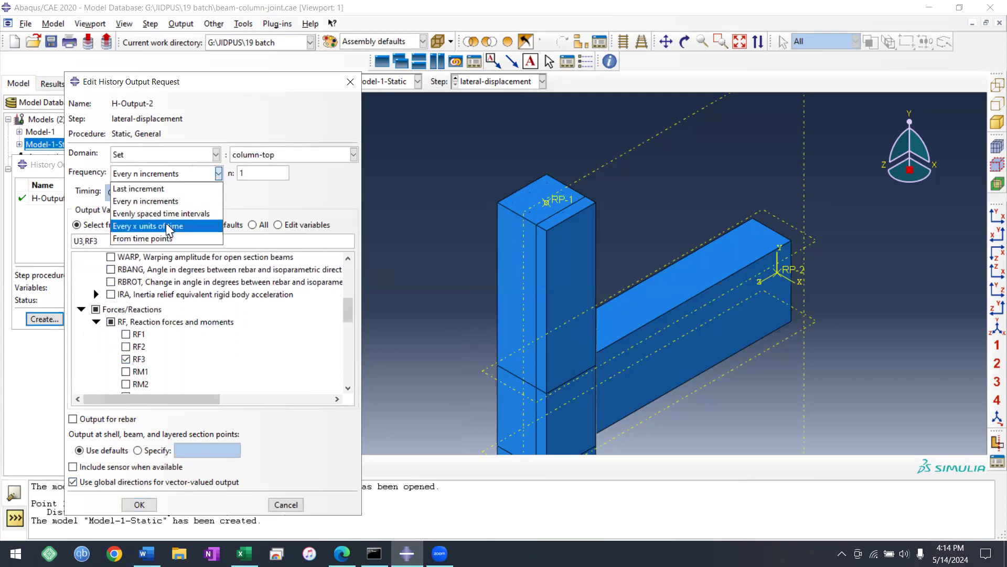
left_click(148, 226)
left_click(258, 173)
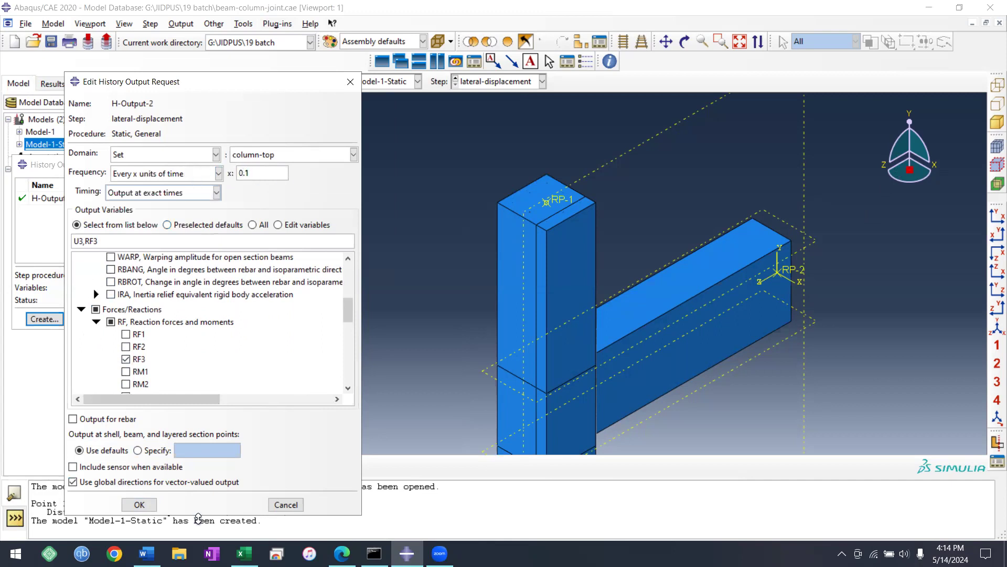
left_click(146, 504)
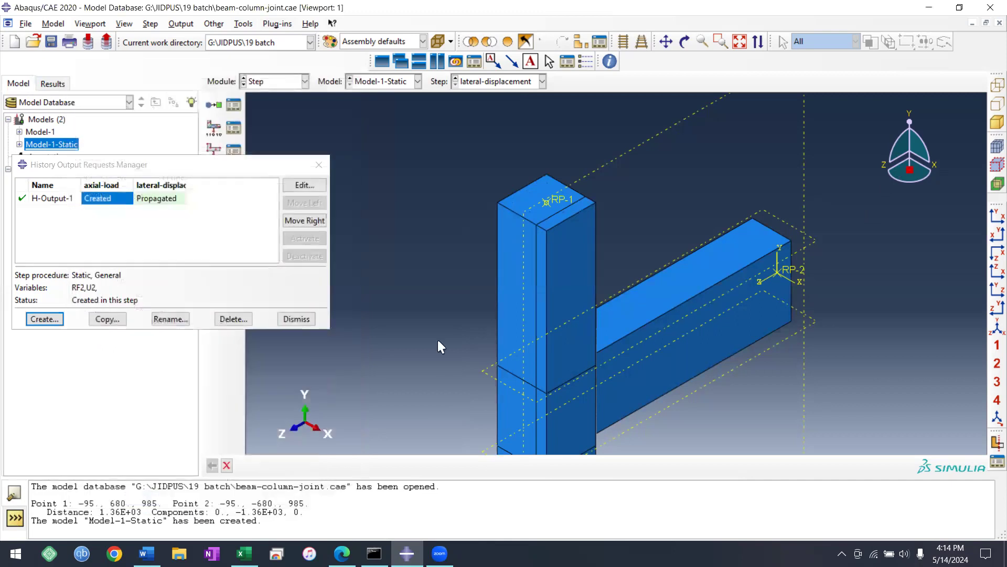
Change H-Output-1 in axial-load to write output every 0.1 units of time, then close the history output manager.
double_click(109, 200)
left_click(168, 174)
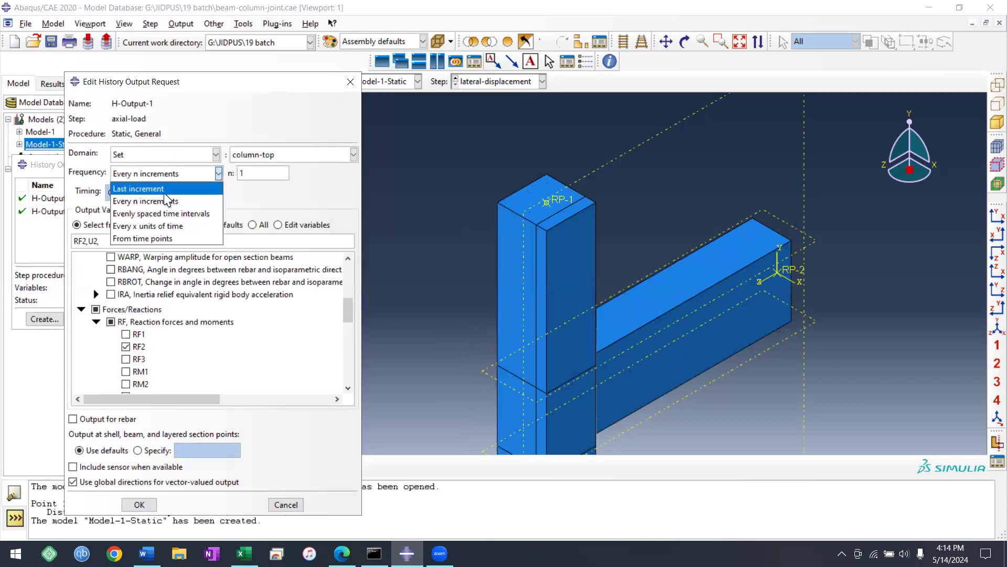
left_click(152, 225)
type("0.1")
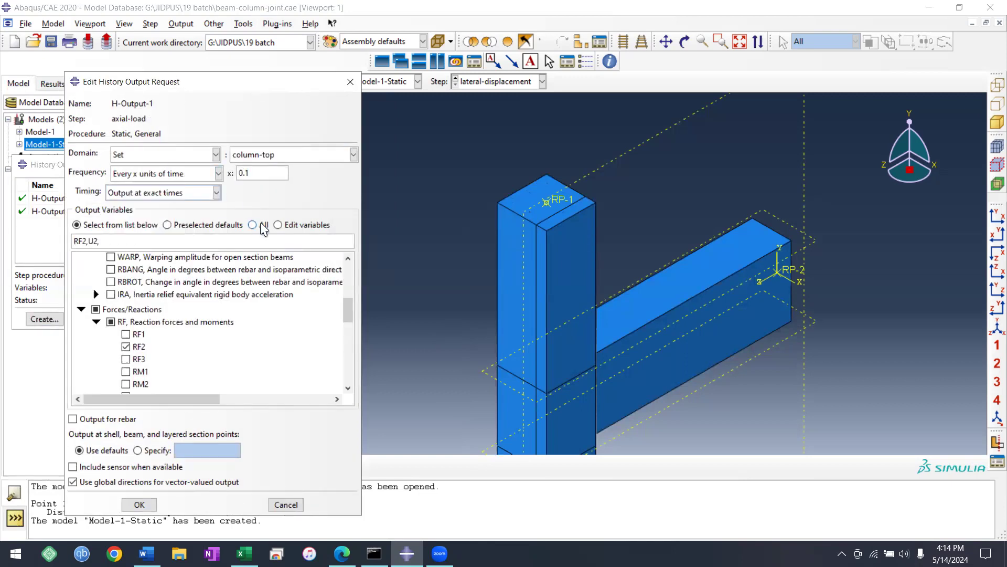
left_click(139, 505)
left_click(319, 165)
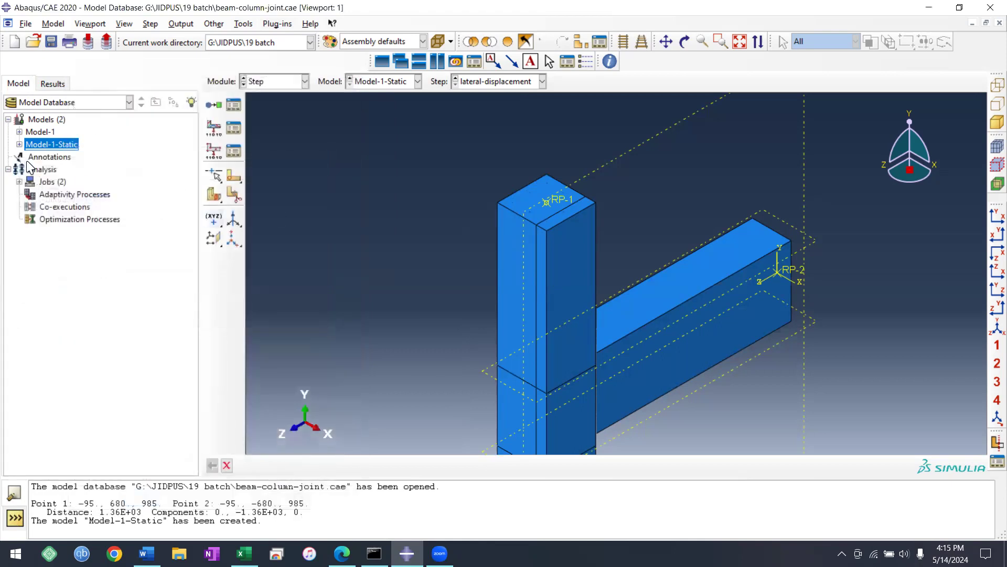
Examine the contents of Model-1-Static, including its amplitudes and the beam-end and column-top assembly sets.
left_click(19, 144)
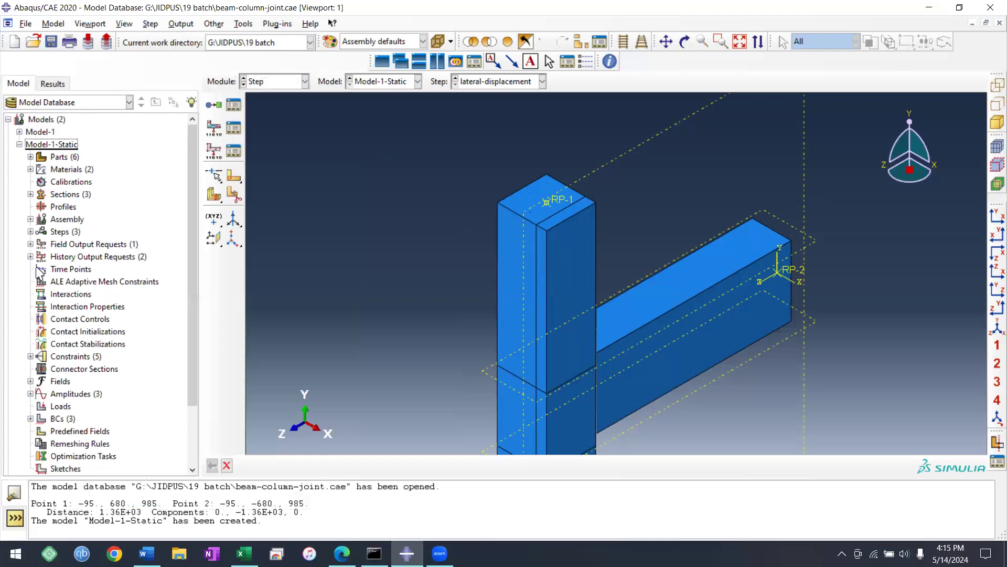
scroll(68, 210, "down", 1)
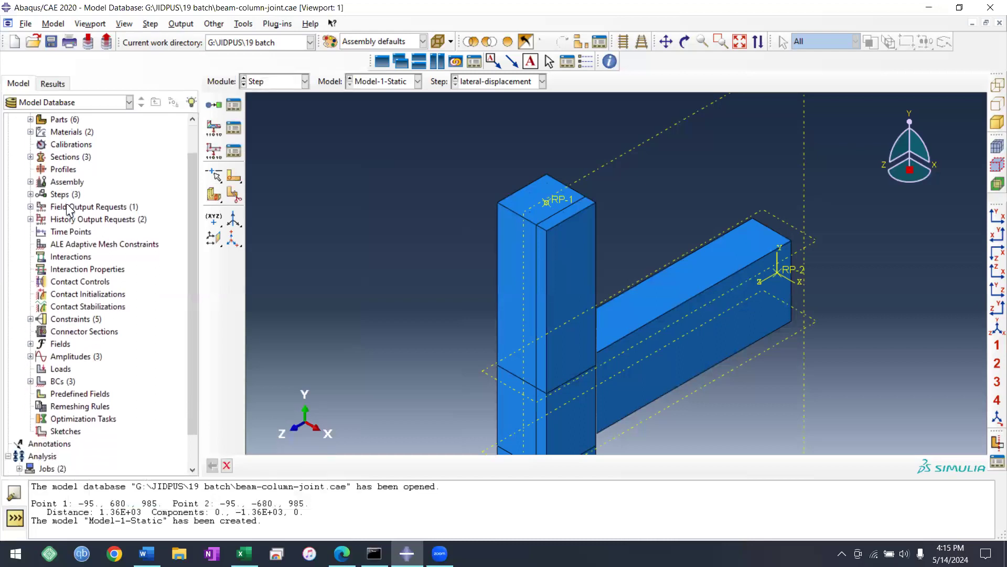
scroll(62, 397, "down", 1)
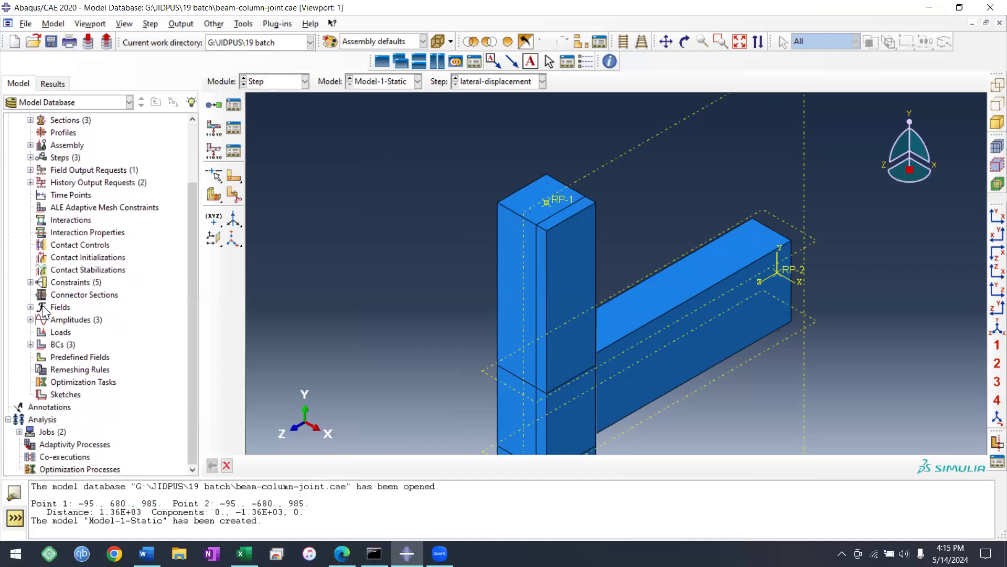
left_click(31, 318)
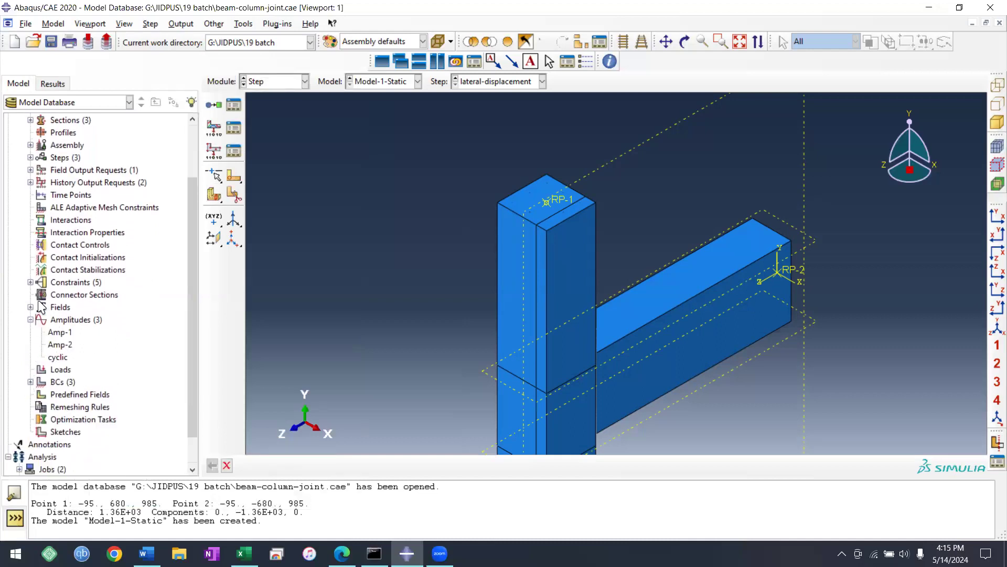
scroll(42, 171, "up", 1)
left_click(31, 182)
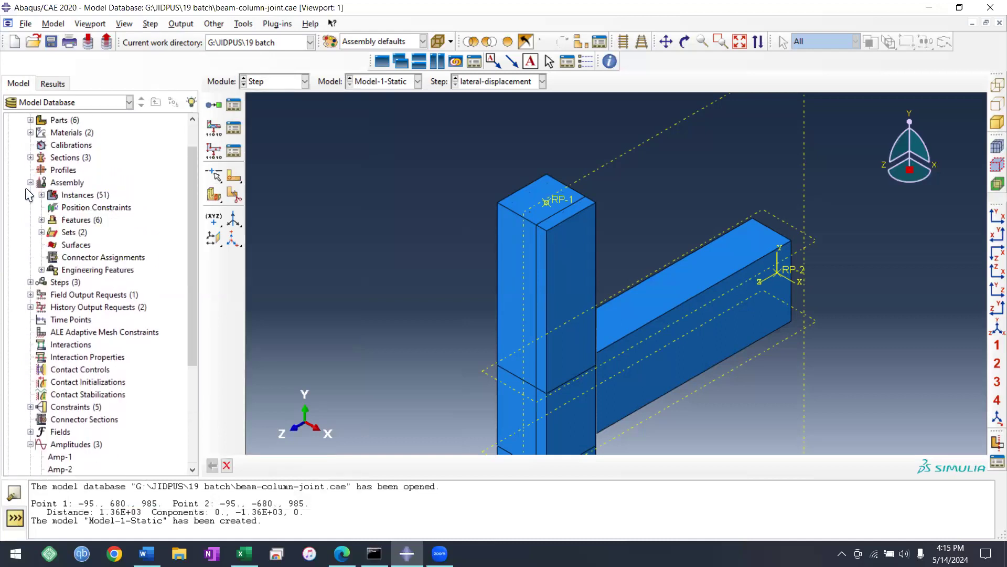
left_click(41, 232)
left_click(79, 245)
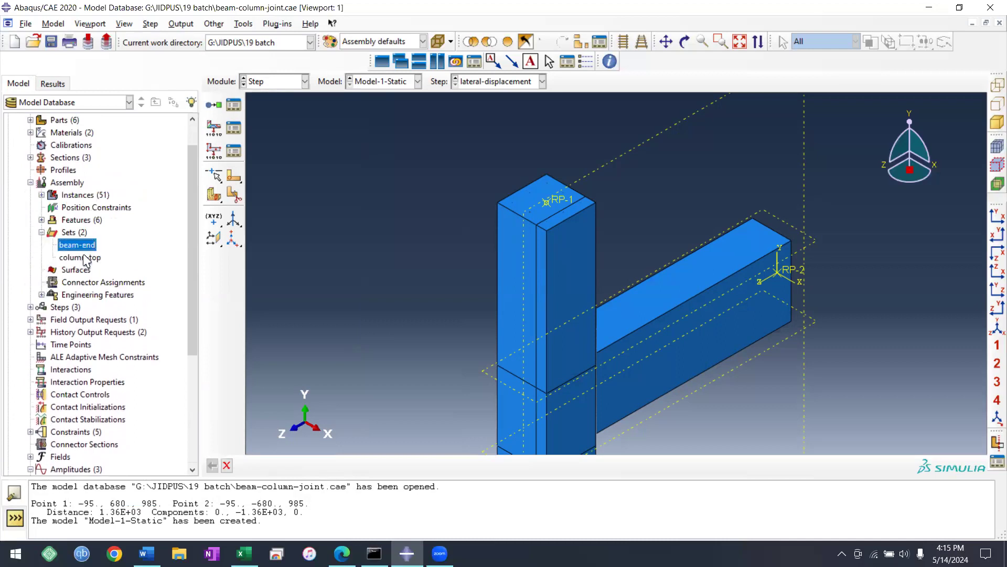
left_click(84, 258)
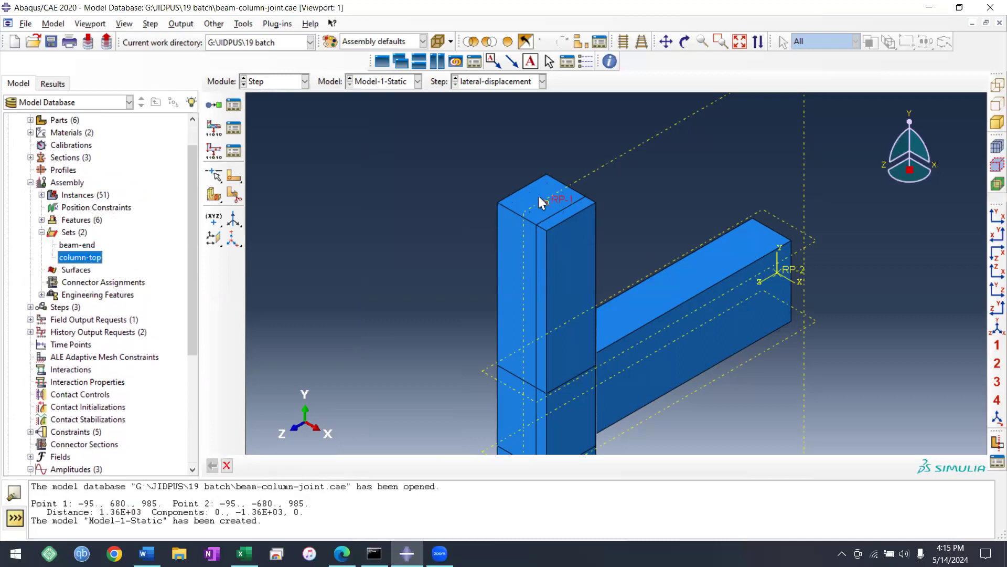
scroll(545, 202, "down", 2)
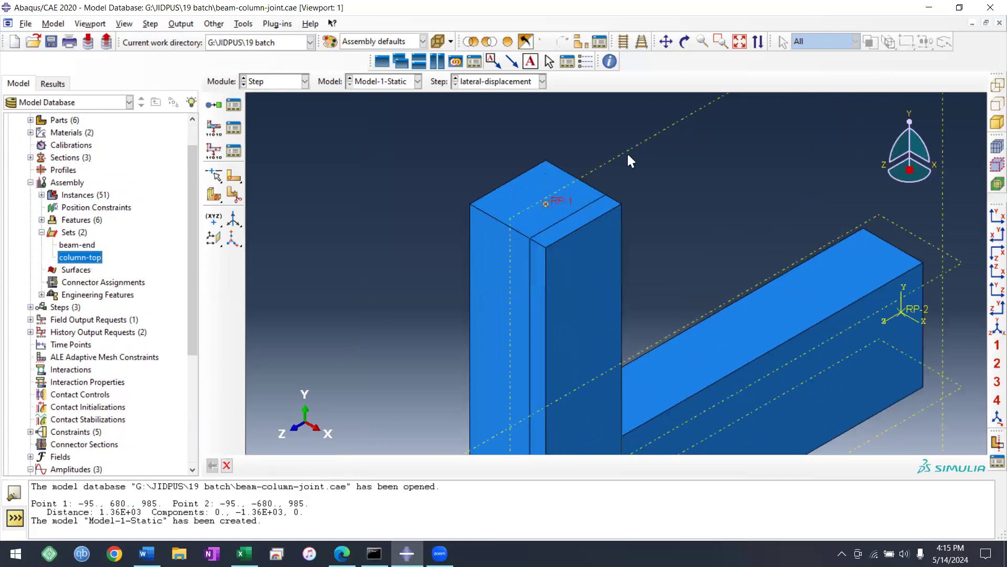
scroll(585, 187, "up", 2)
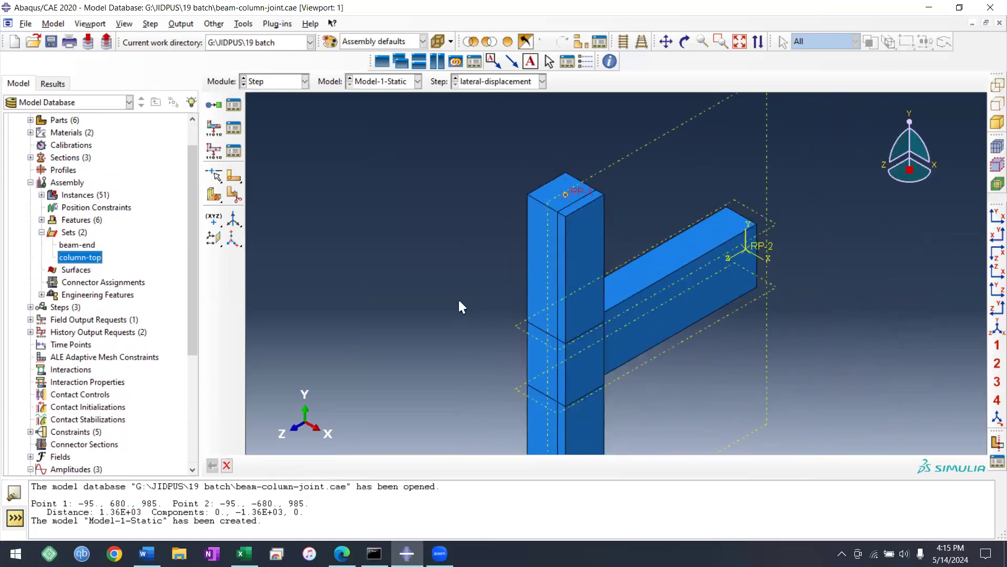
Switch to the Load module for Model-1-Static.
left_click(275, 82)
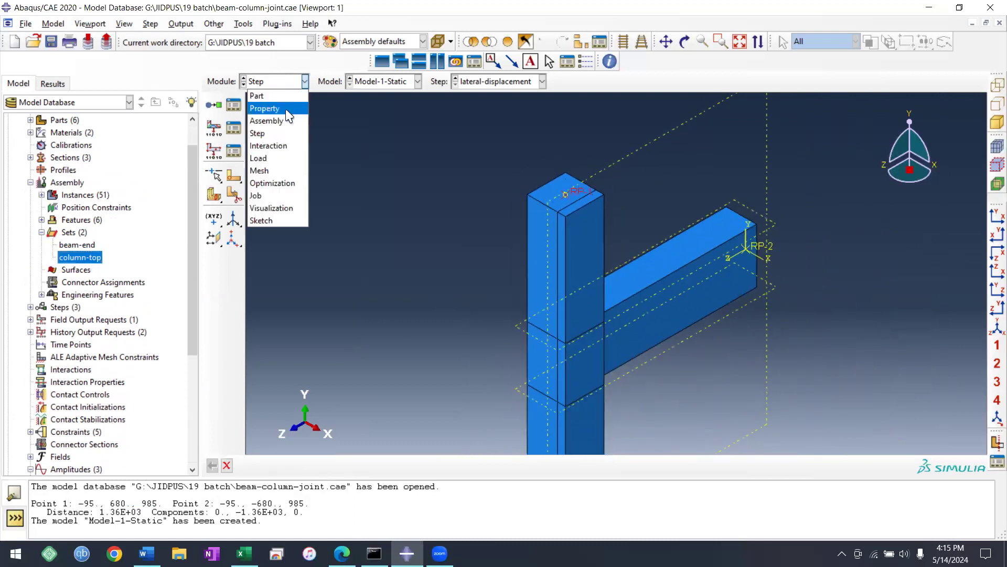
left_click(277, 84)
left_click(277, 84)
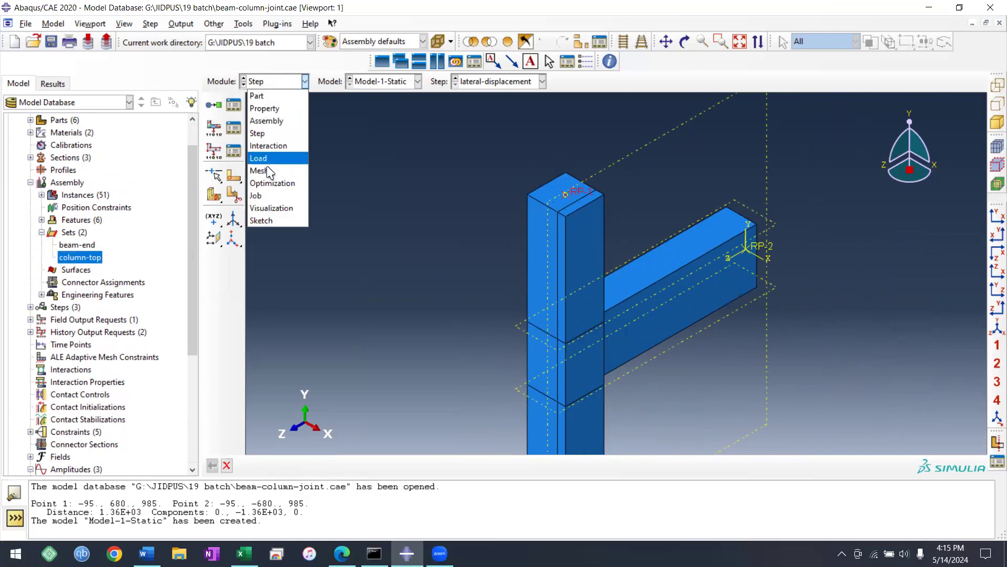
left_click(262, 169)
left_click(233, 109)
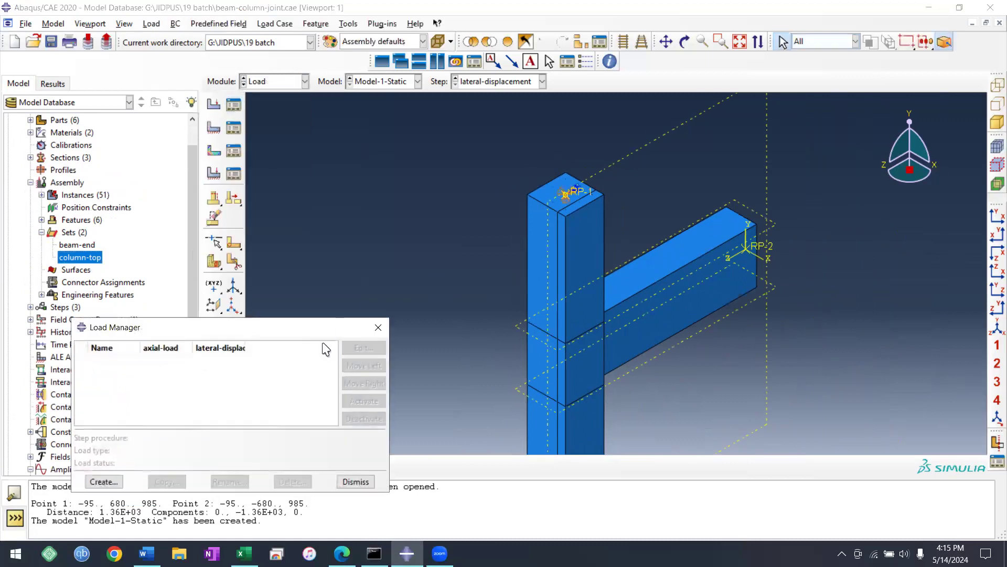
left_click_drag(210, 325, 247, 112)
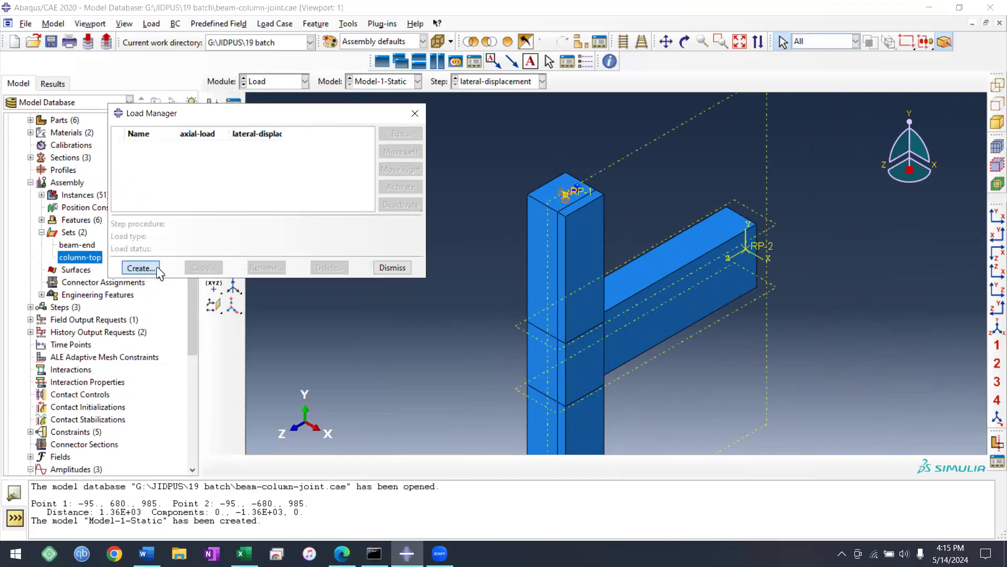
left_click(143, 267)
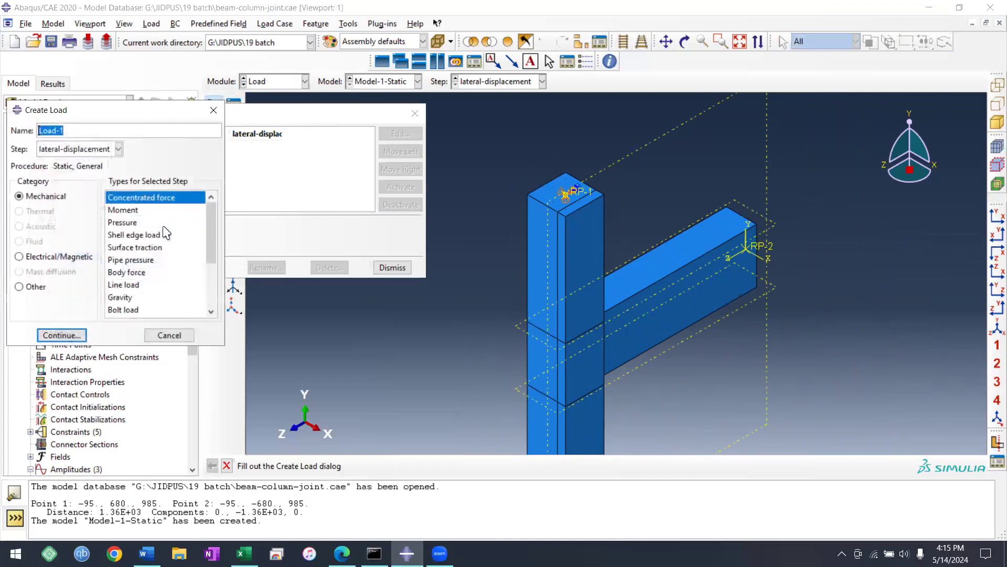
left_click(126, 223)
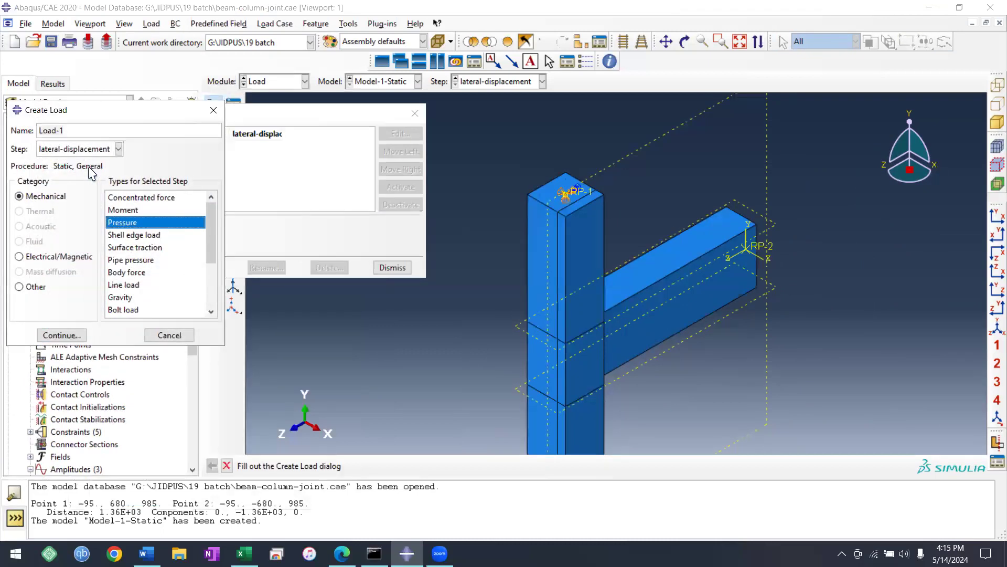
left_click(209, 110)
left_click(415, 113)
Switch to Model-1 and inspect the force components of its concentrated axial load, then close the load without changes.
left_click(305, 82)
left_click(350, 83)
left_click(367, 82)
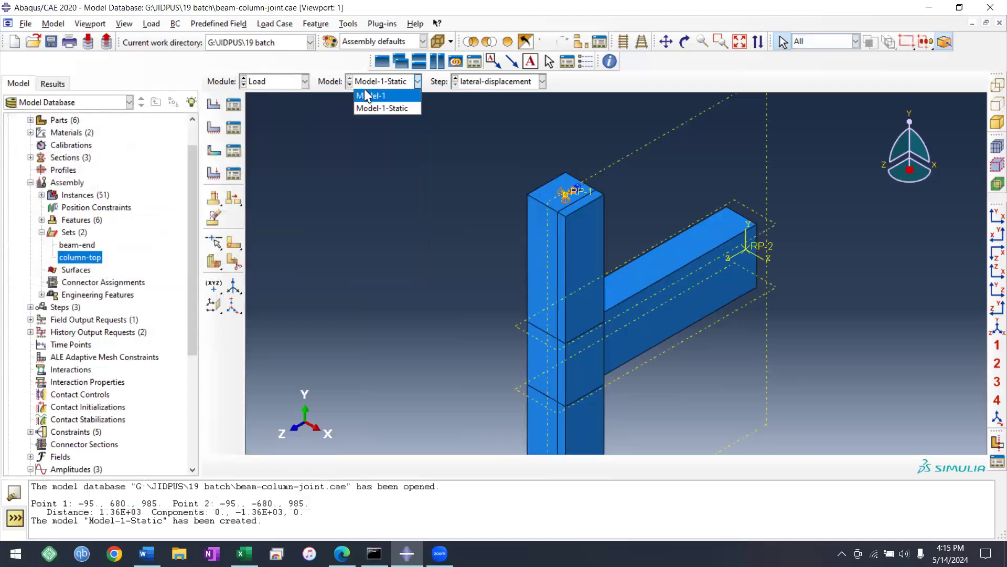
left_click(367, 96)
left_click(235, 107)
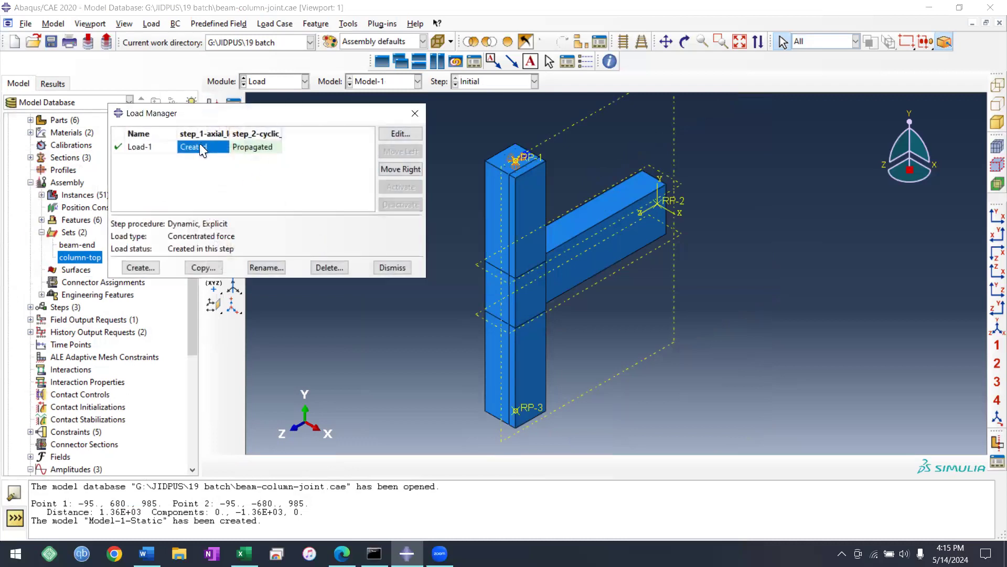
left_click(401, 134)
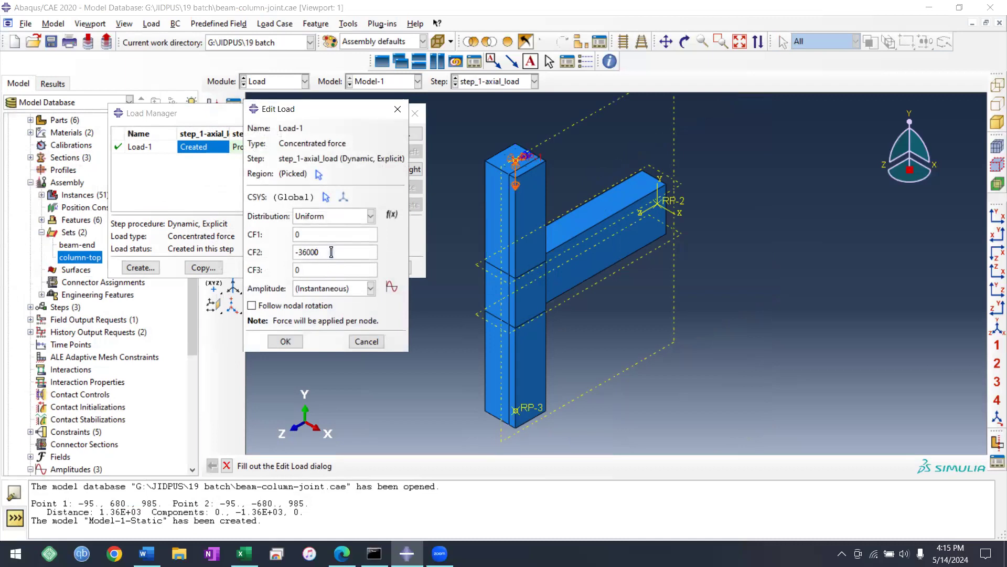
left_click_drag(332, 252, 279, 257)
left_click(366, 341)
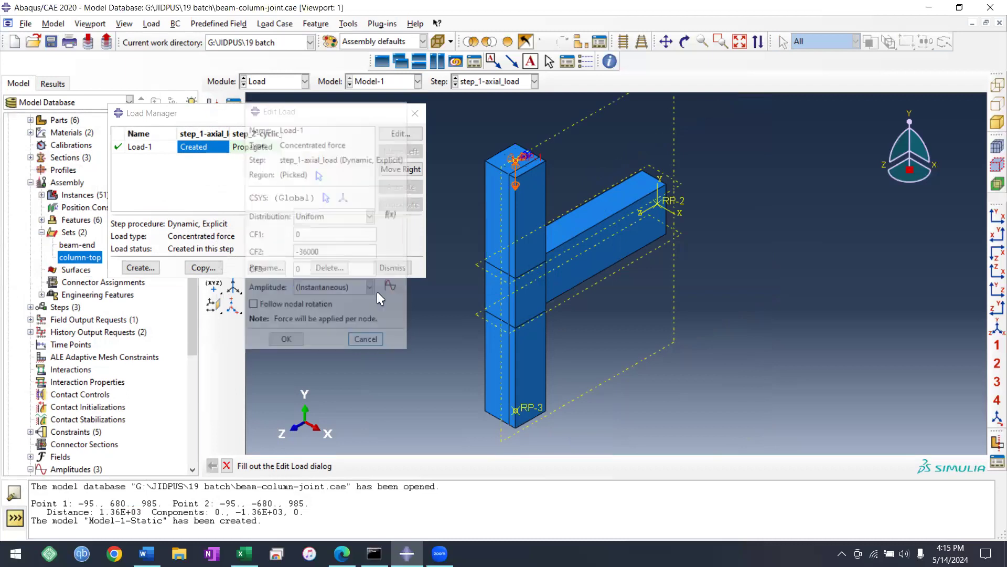
left_click(413, 112)
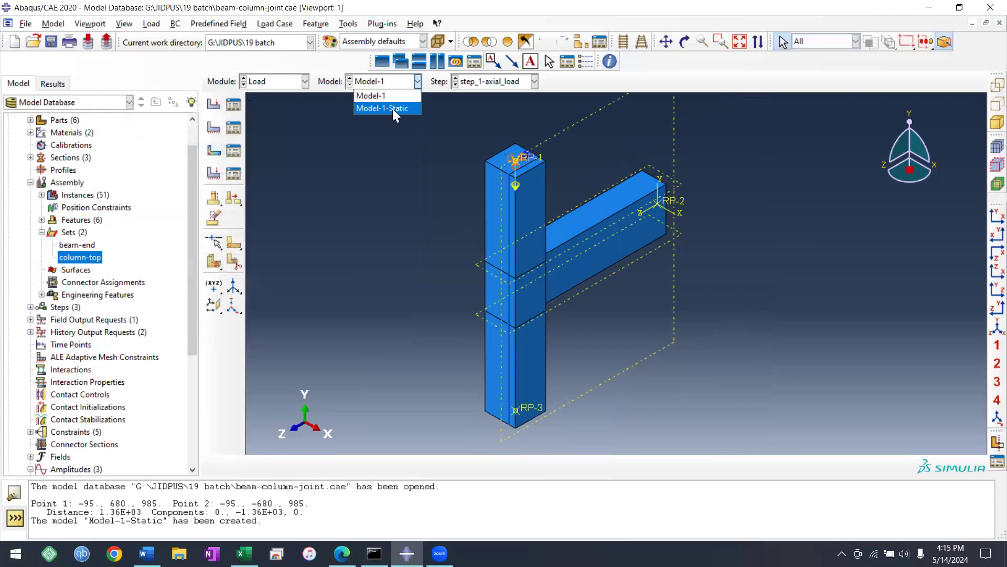
Return to Model-1-Static and start a mechanical Pressure load in the axial-load step.
left_click(393, 109)
left_click(270, 84)
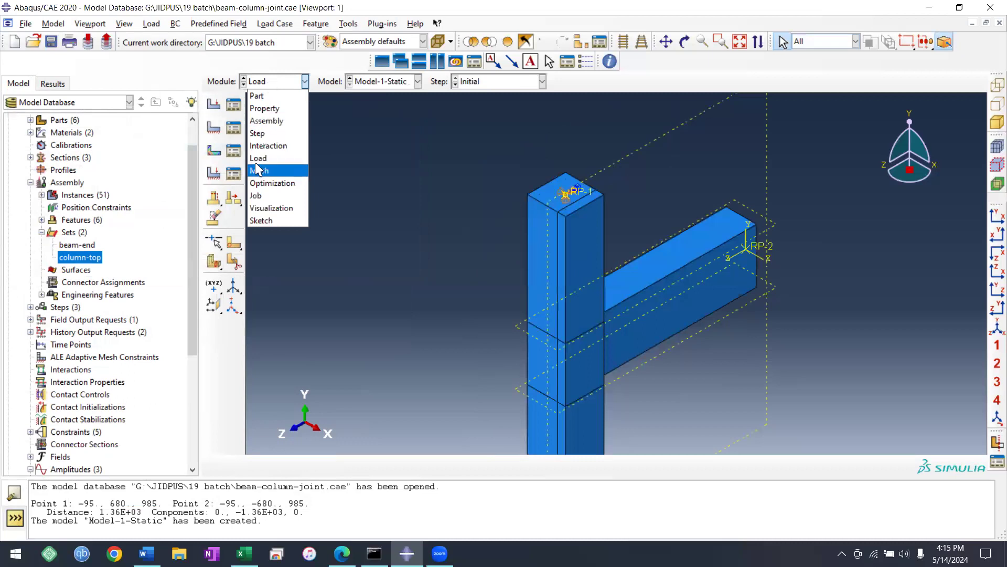
left_click(278, 162)
left_click(234, 102)
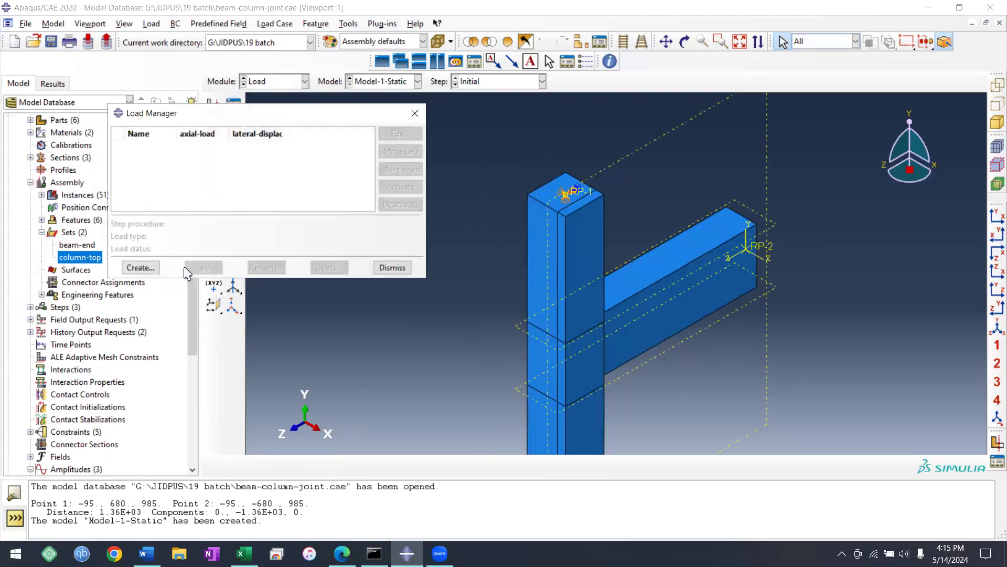
left_click(156, 266)
left_click(115, 150)
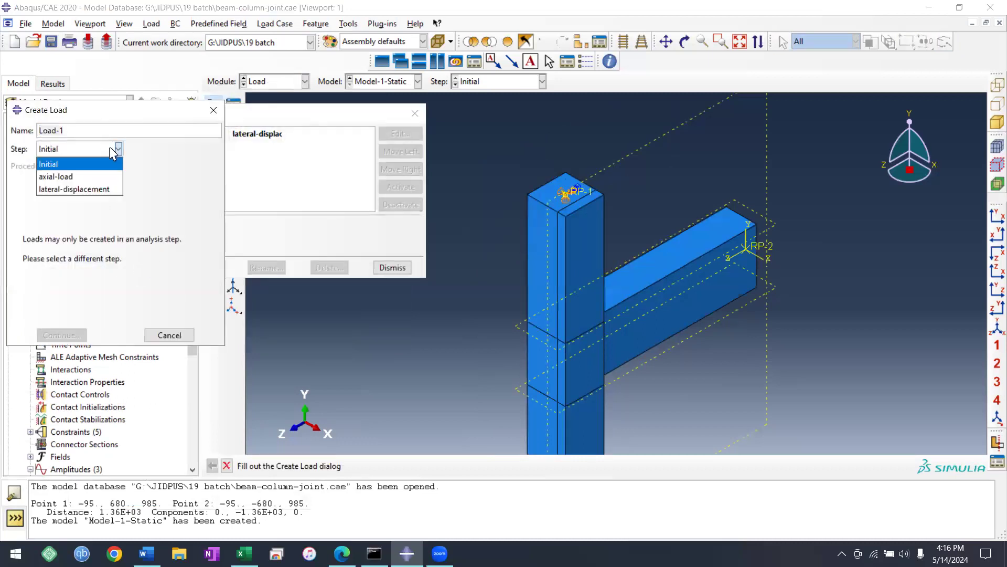
left_click(75, 175)
left_click(166, 200)
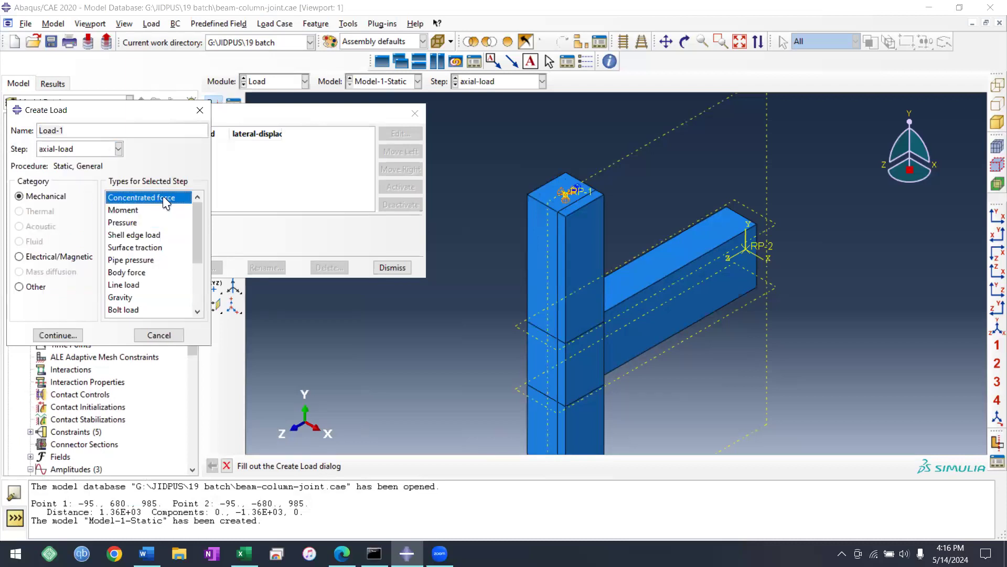
left_click(146, 223)
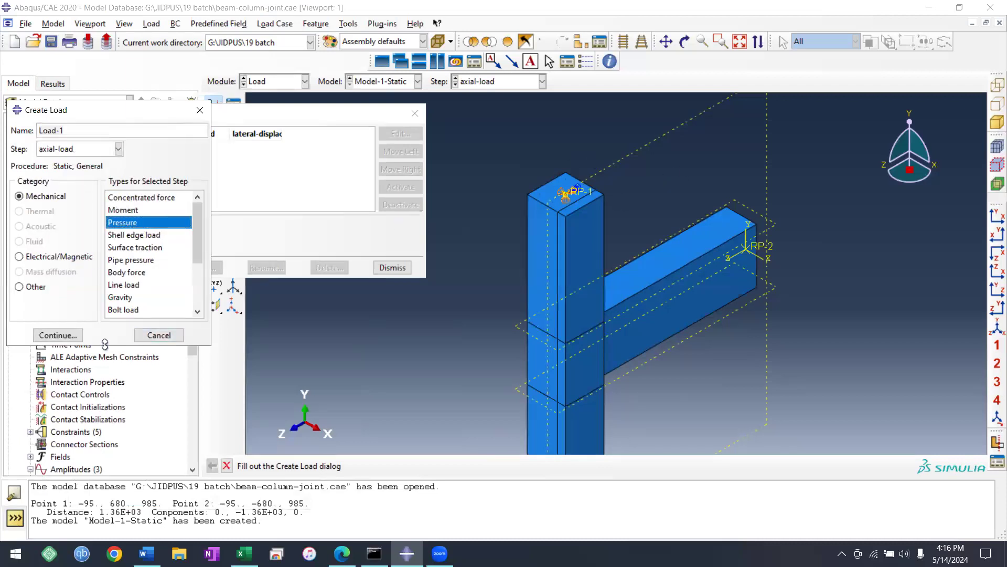
left_click(58, 335)
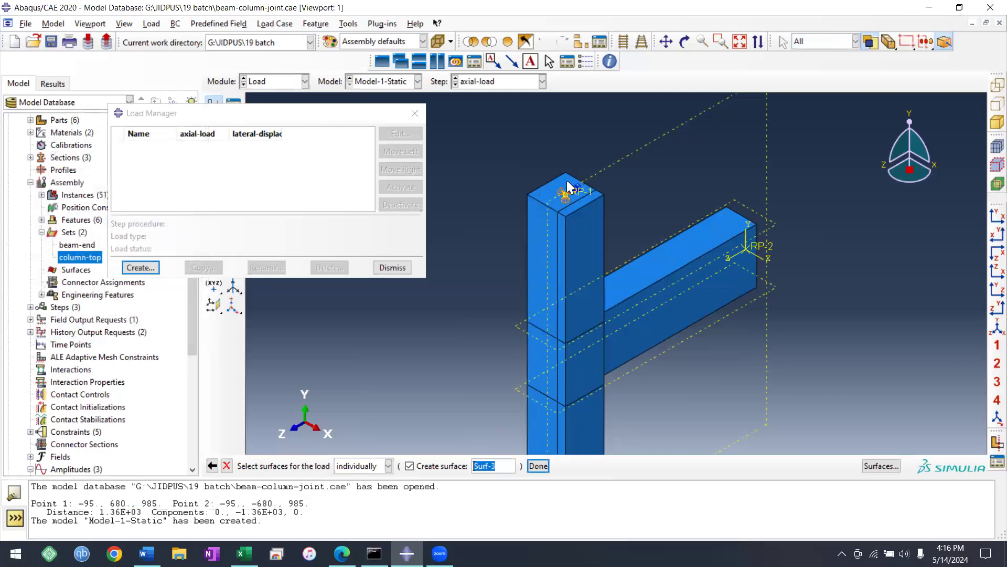
Assign both top faces of the column as the pressure load's region without creating a named surface.
left_click(578, 198)
left_click(581, 200, "shift")
left_click(633, 184)
scroll(596, 205, "down", 4)
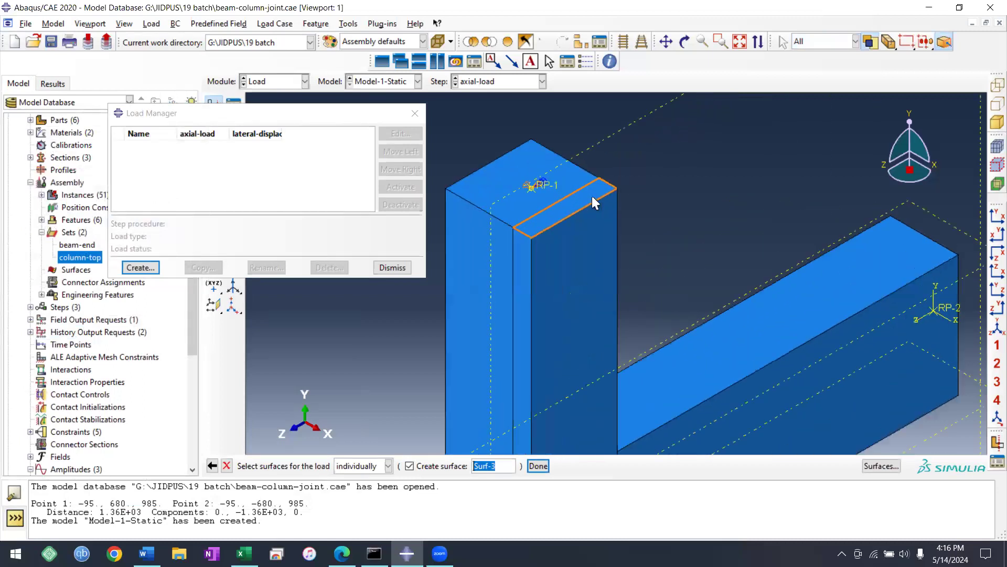
left_click(435, 467)
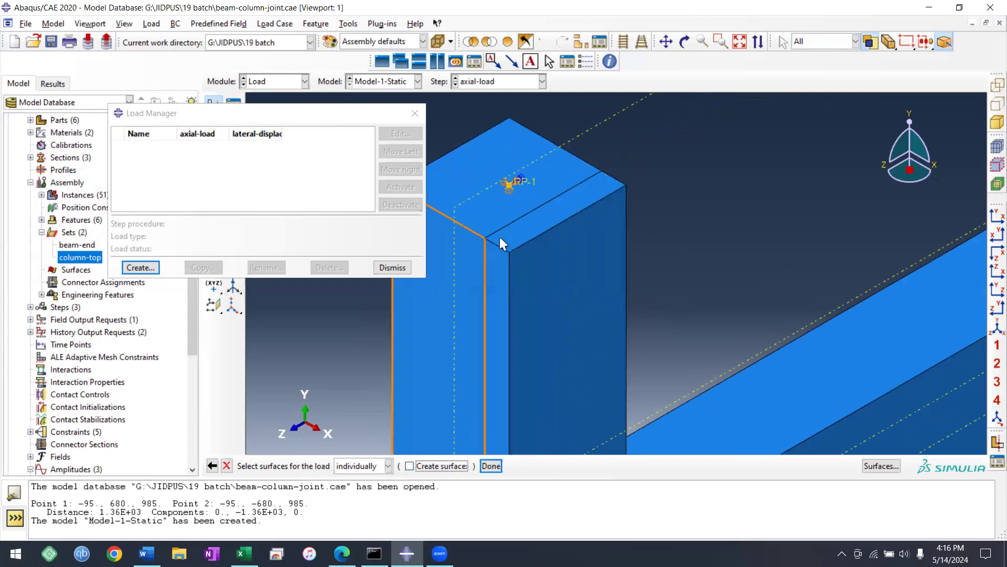
left_click(534, 224)
left_click(503, 210, "shift")
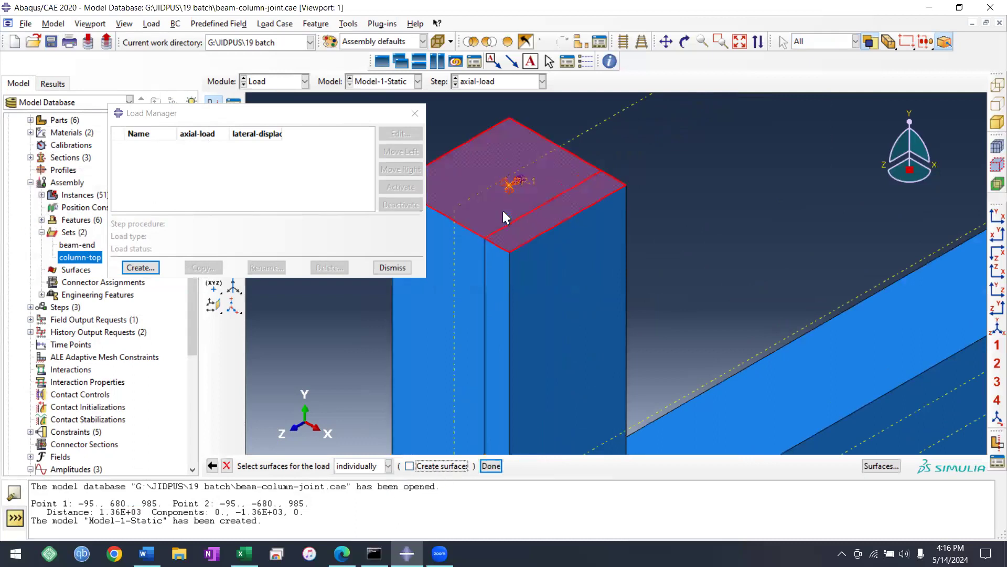
left_click(489, 466)
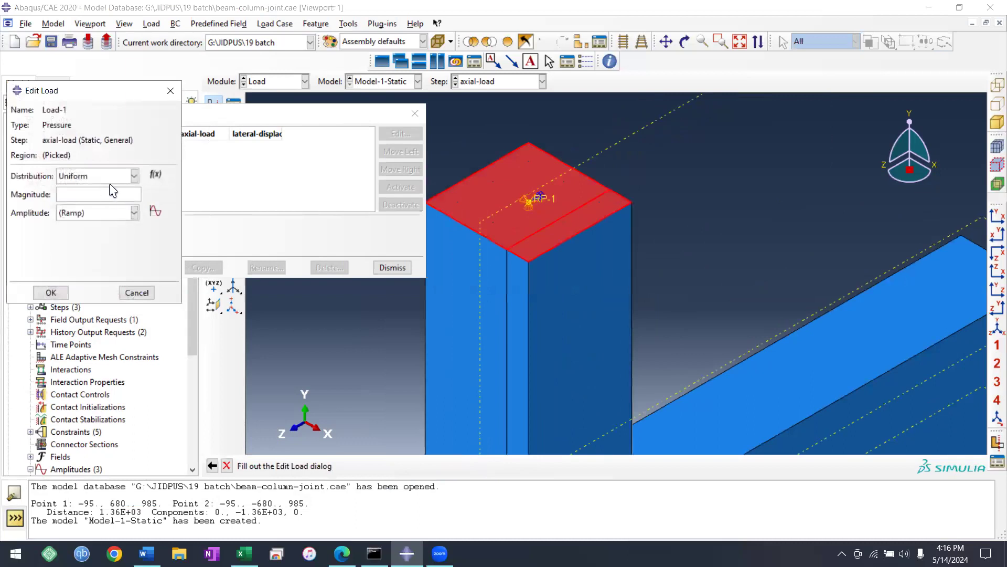
Set the pressure load's distribution to Total Force with a magnitude of -36000, using the Ramp amplitude.
left_click(114, 176)
left_click(102, 203)
left_click(134, 213)
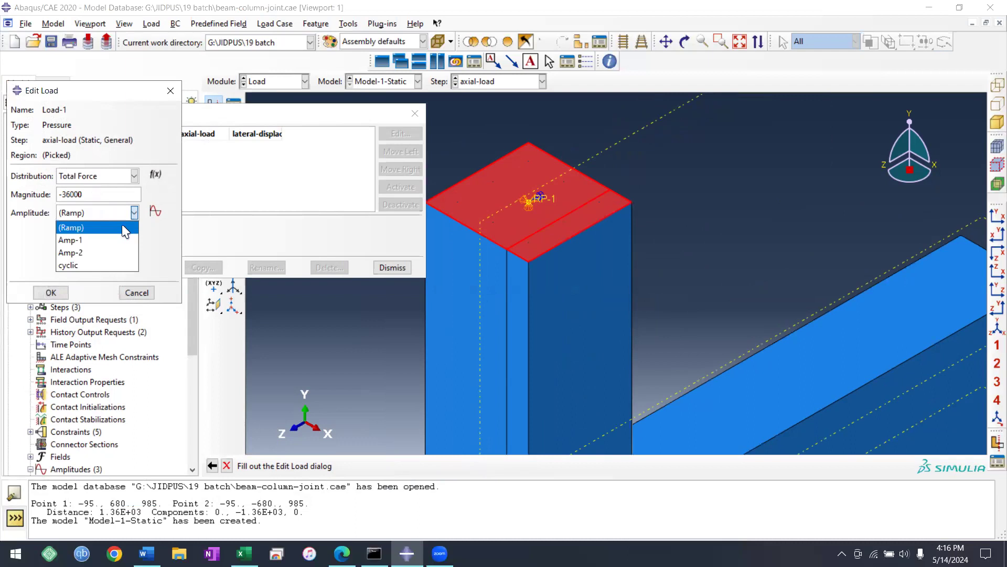
left_click(124, 228)
Create a tabular amplitude named acial-load with step time and the data points (0, 0) and (1, 1).
left_click(156, 211)
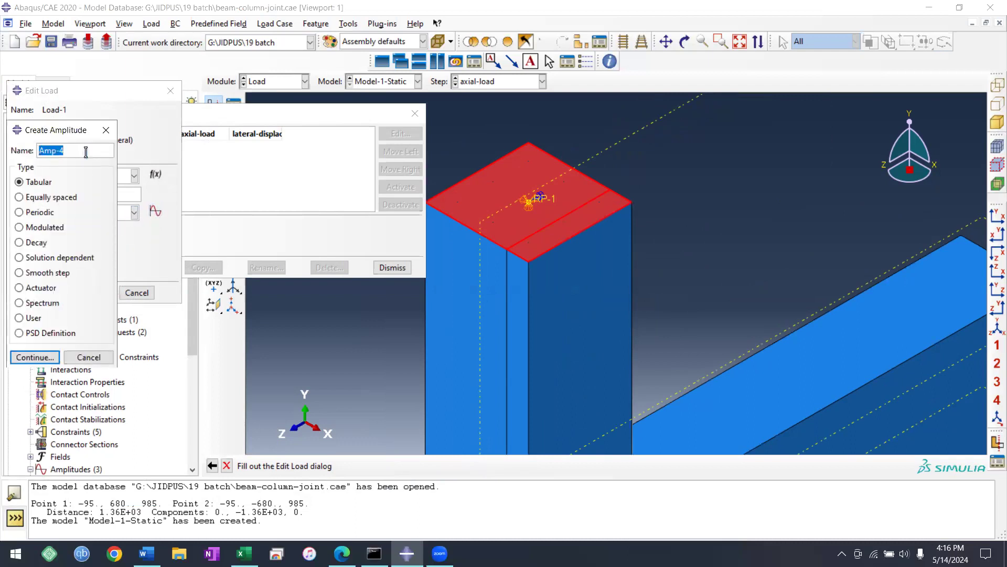
type("acial-load")
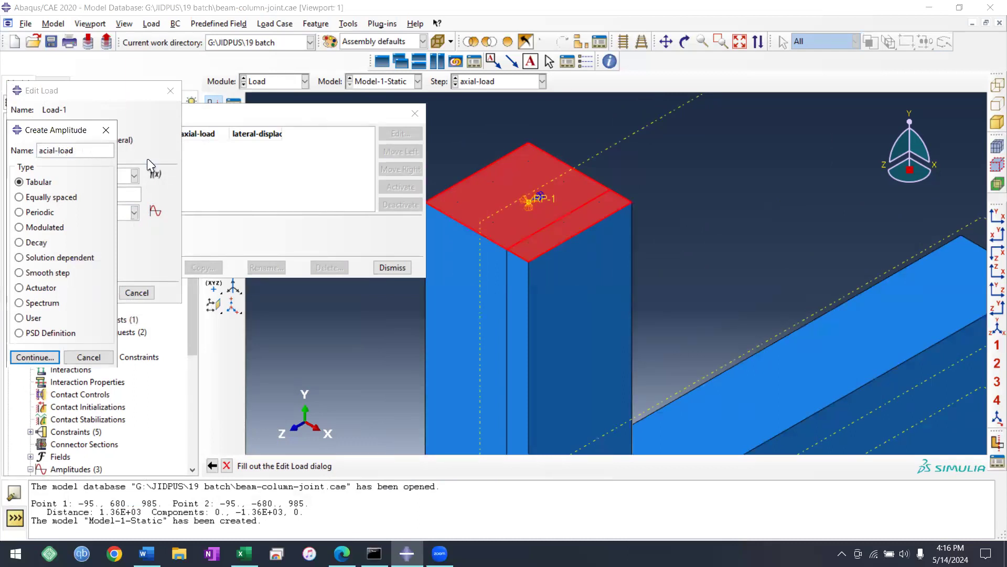
left_click(36, 357)
type("0")
key("Tab")
type("0")
left_click(435, 258)
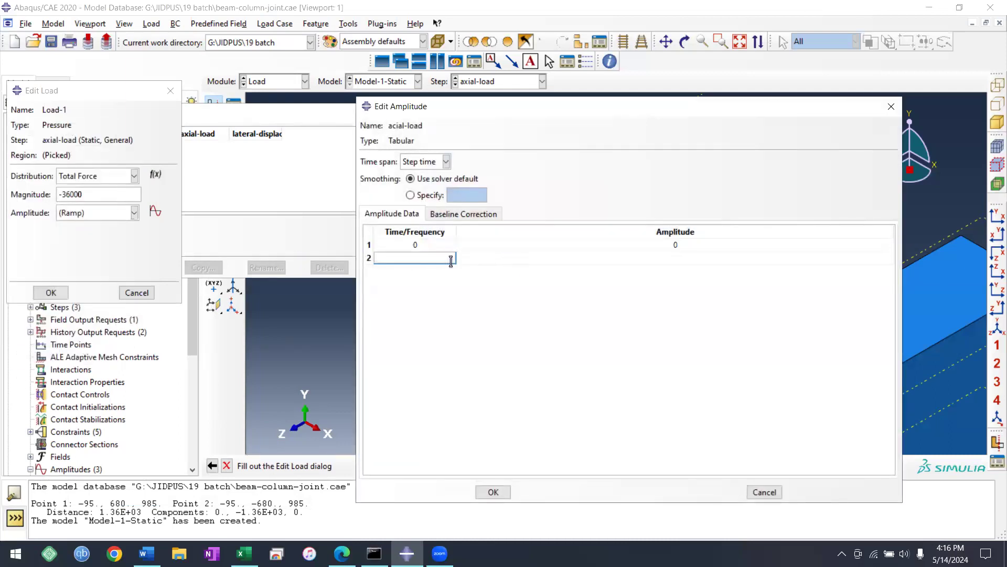
type("1")
key("Tab")
type("1")
key("Return")
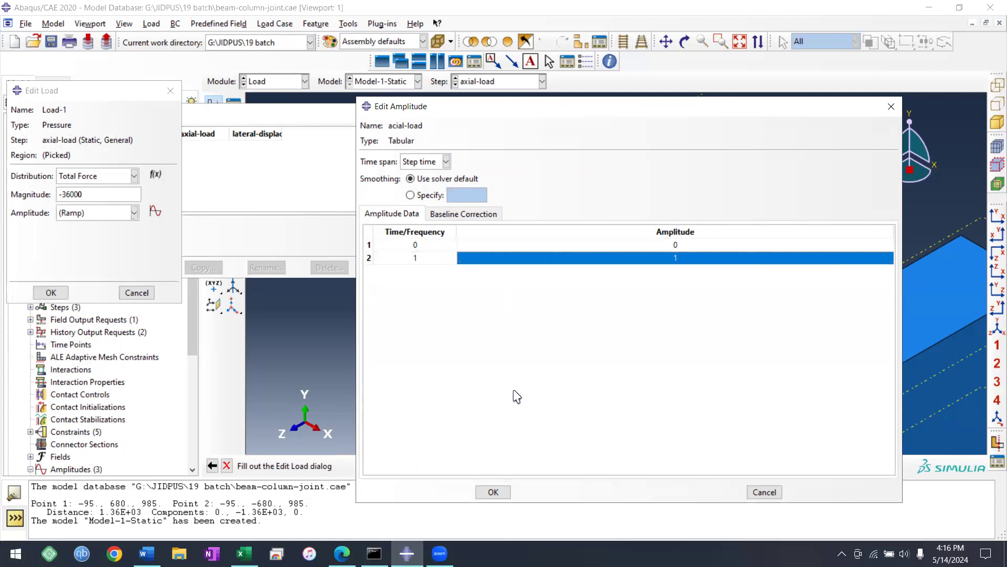
left_click(493, 492)
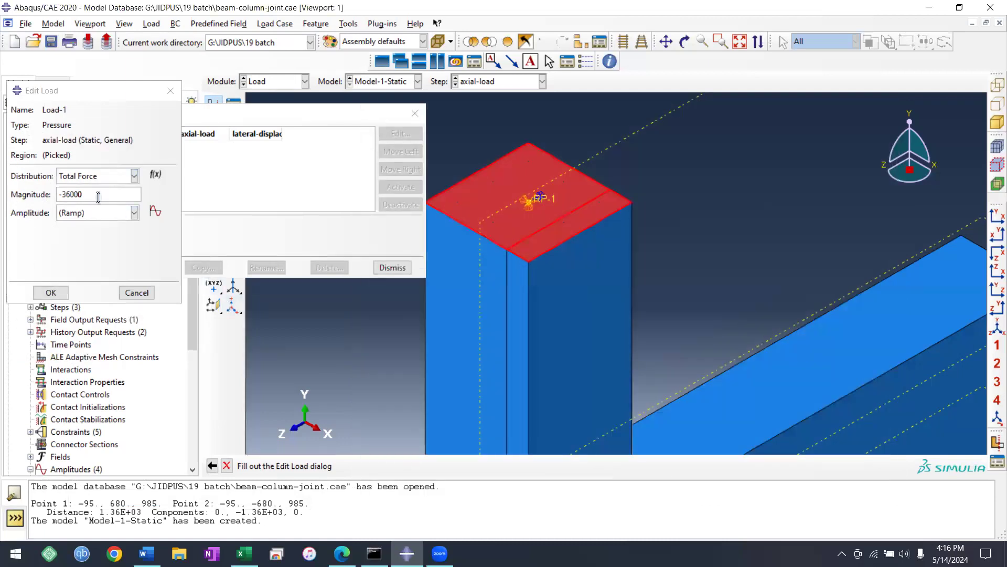
Save the column-top pressure load, then reverse its direction by setting the magnitude to 36000.
left_click(107, 193)
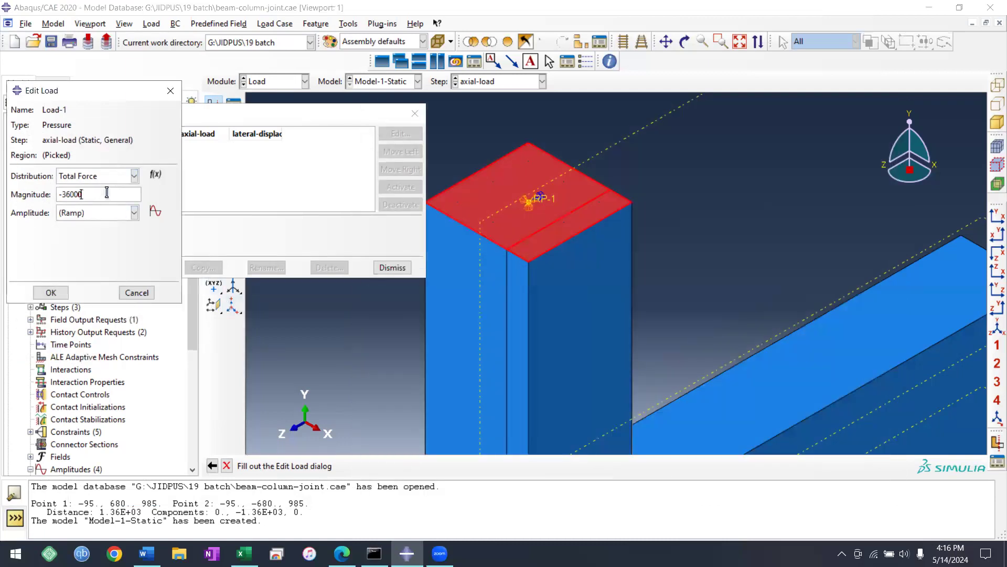
left_click(53, 293)
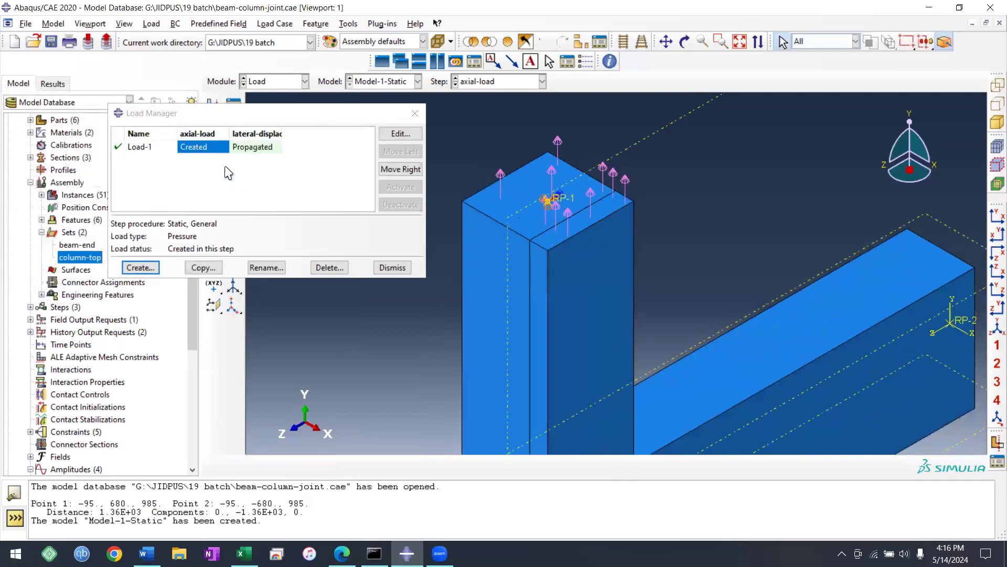
left_click(398, 135)
triple_click(104, 197)
type("36000")
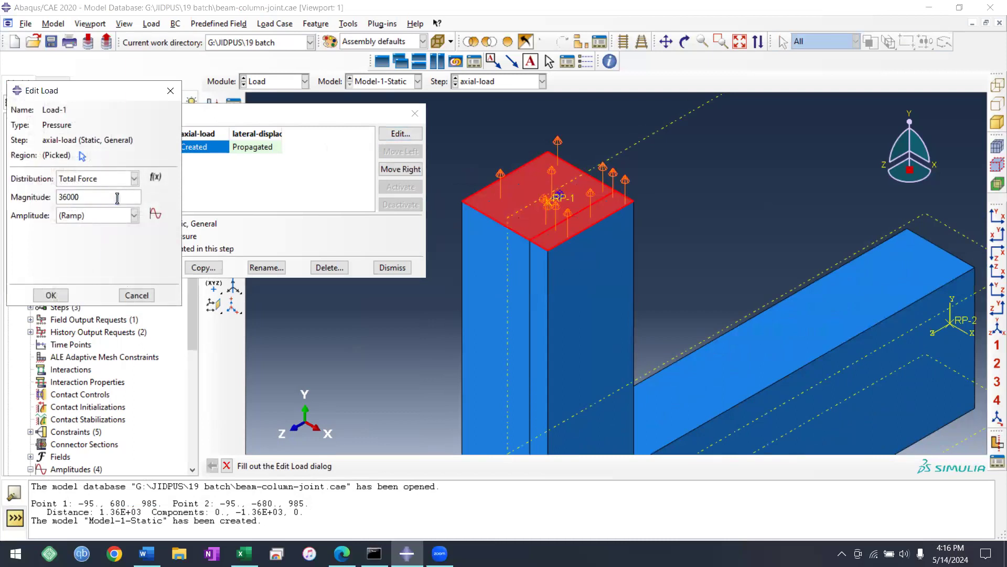
left_click(51, 295)
scroll(560, 199, "down", 3)
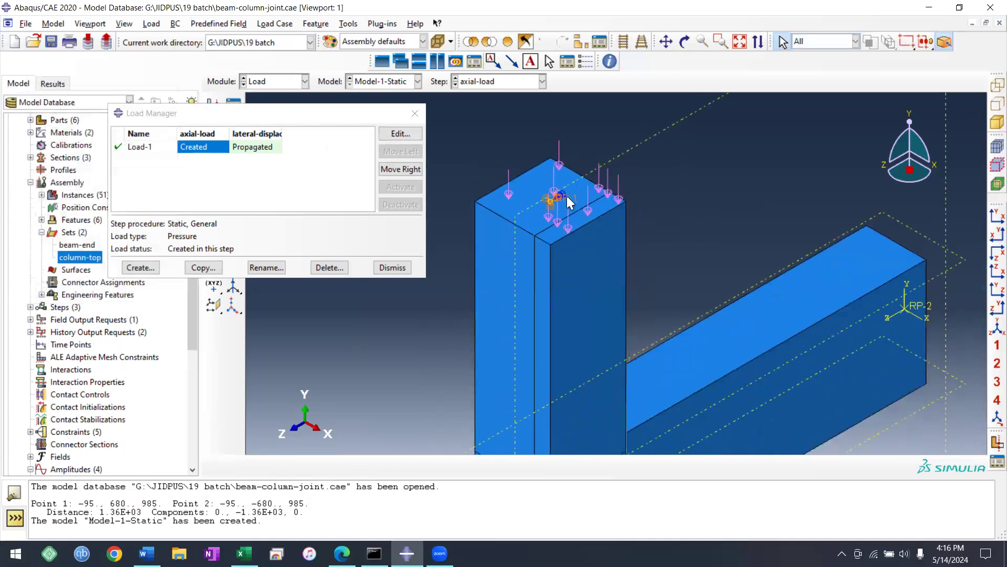
left_click(429, 112)
left_click(415, 112)
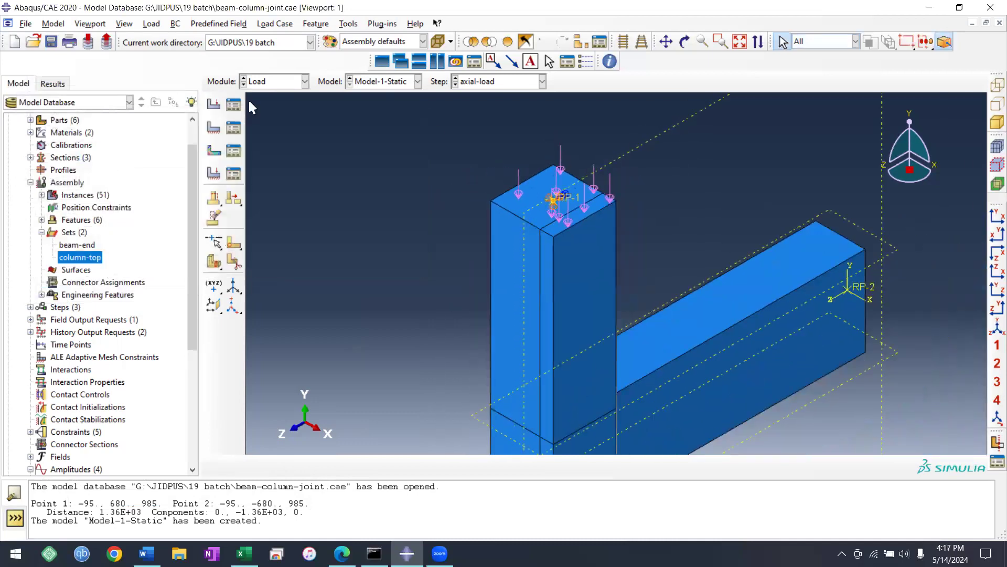
Create a Displacement/Rotation boundary condition in the lateral-displacement step on the column-top reference point RP-1, without creating a set.
left_click(267, 83)
left_click(272, 83)
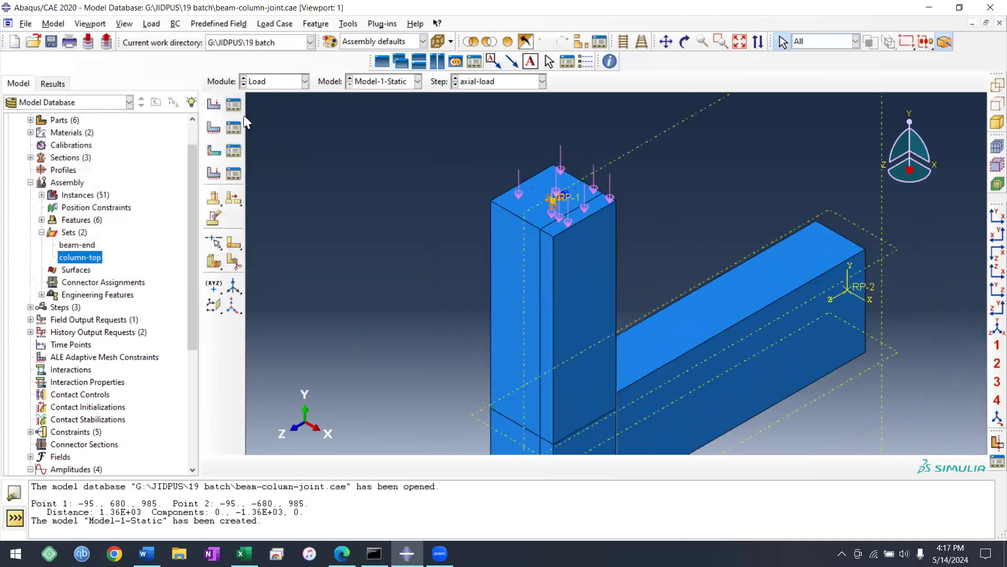
left_click(234, 151)
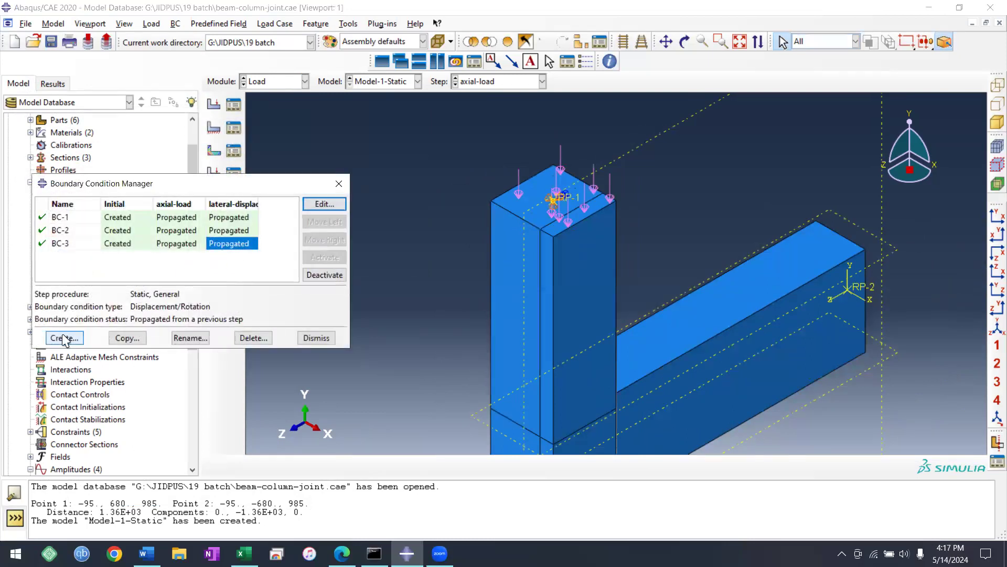
left_click(65, 338)
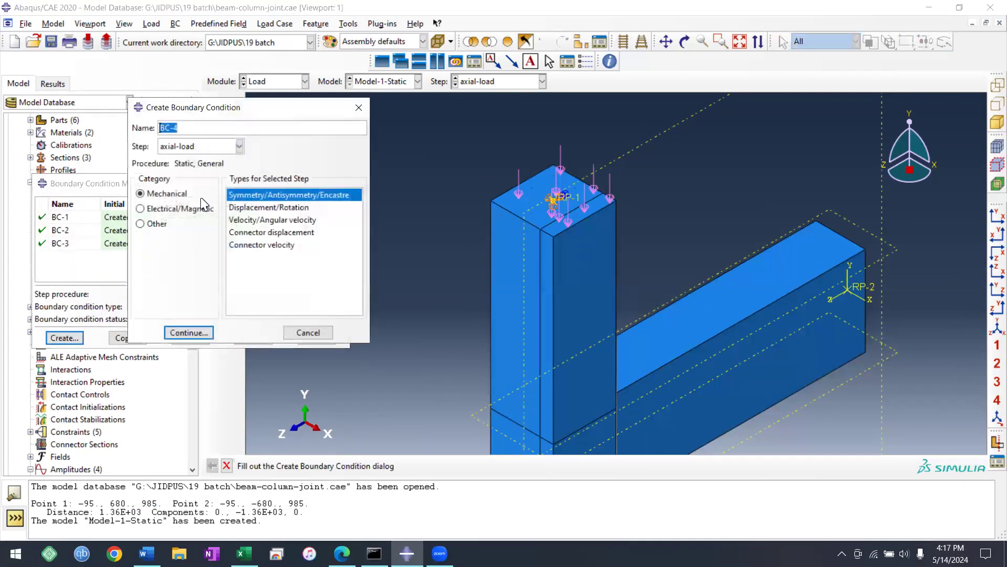
left_click(214, 147)
left_click(195, 187)
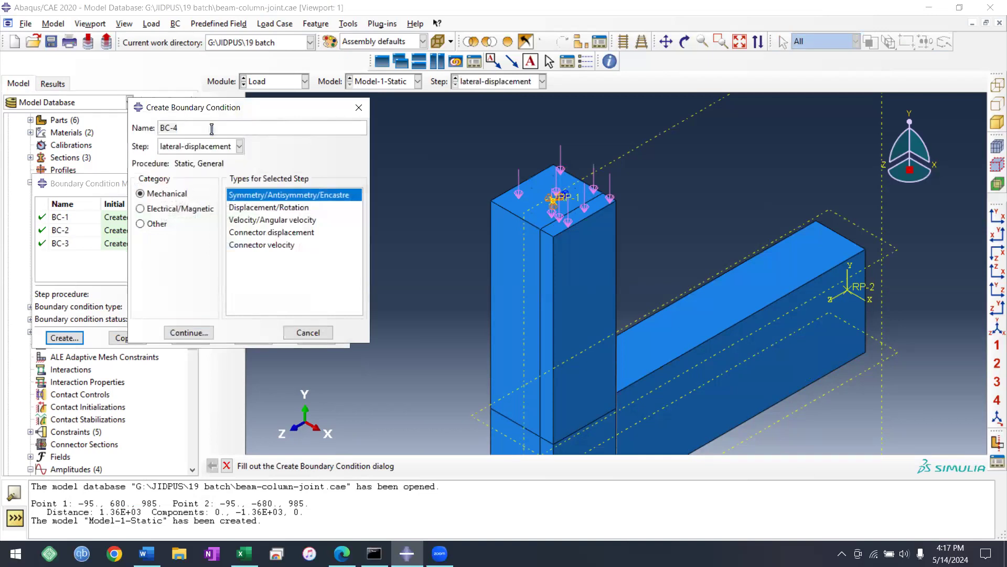
left_click(276, 209)
left_click(196, 333)
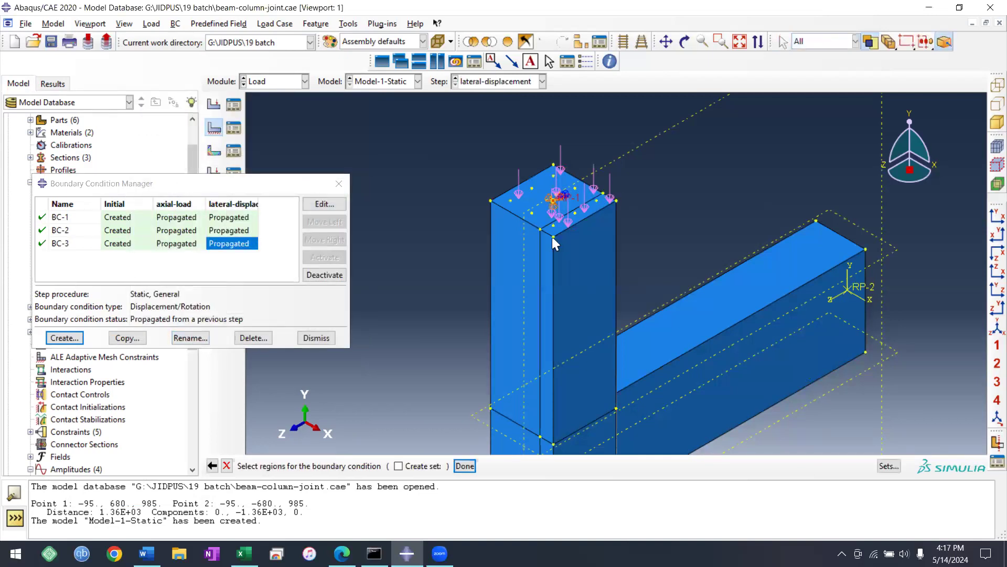
left_click(464, 466)
Set the new boundary condition's U3 displacement to -1 with the cyclic amplitude and save it.
left_click(274, 324)
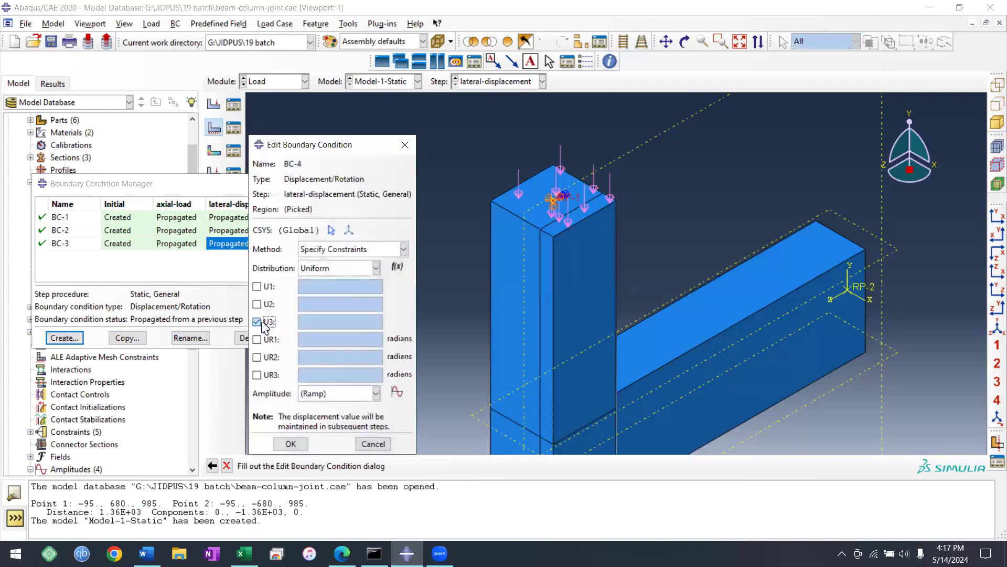
left_click(311, 322)
left_click_drag(312, 322, 271, 321)
type("-1")
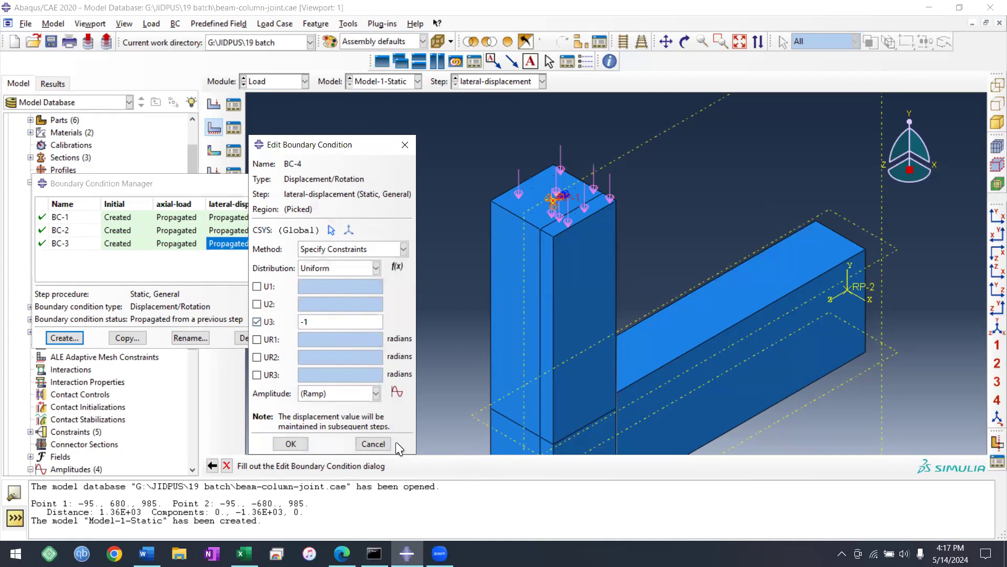
left_click(376, 393)
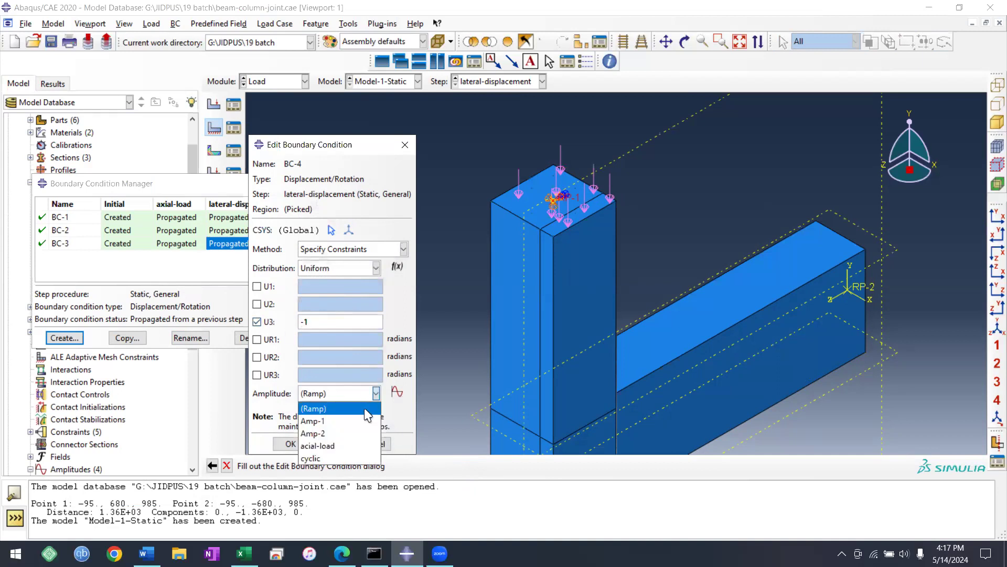
left_click(320, 459)
left_click(290, 444)
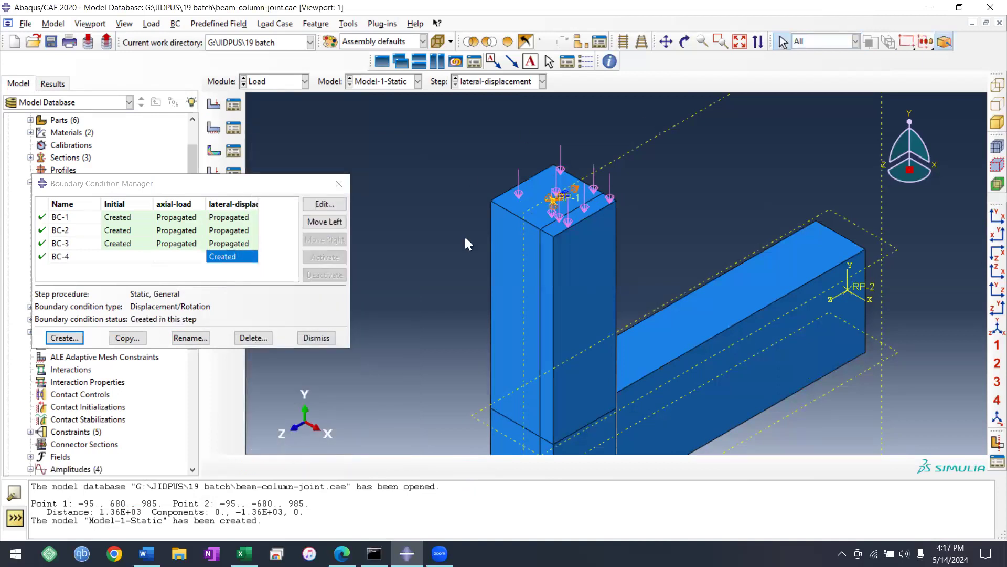
left_click(339, 183)
scroll(520, 267, "up", 1)
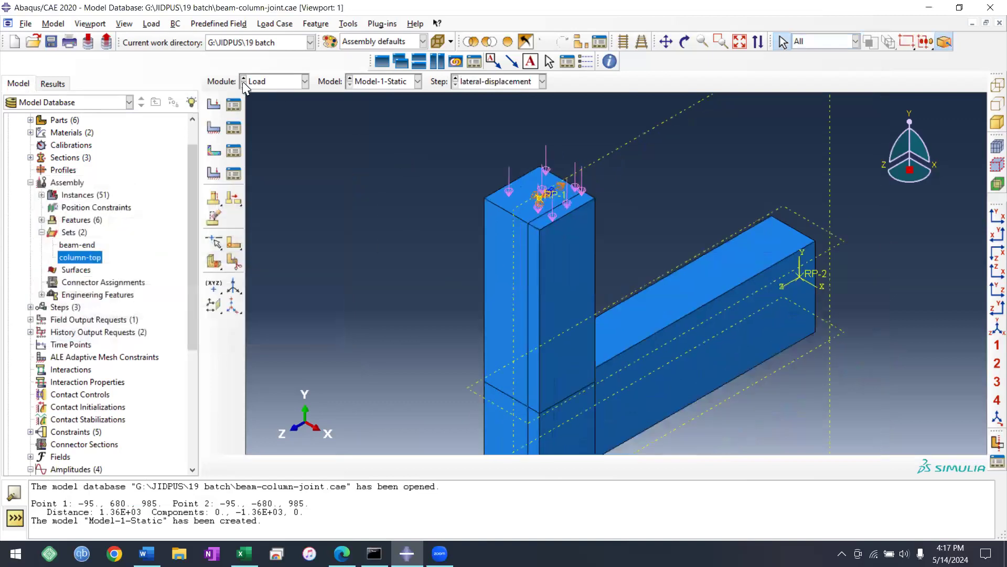
Switch to the Job module and create a job named Job-3-8-cycle for Model-1-Static.
left_click(305, 81)
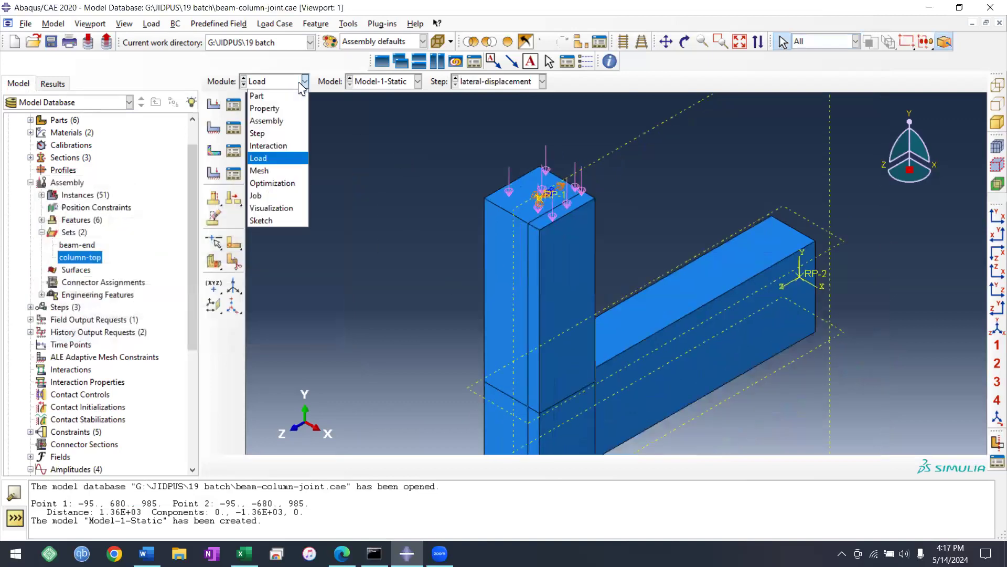
left_click(263, 195)
scroll(538, 203, "up", 2)
left_click(213, 104)
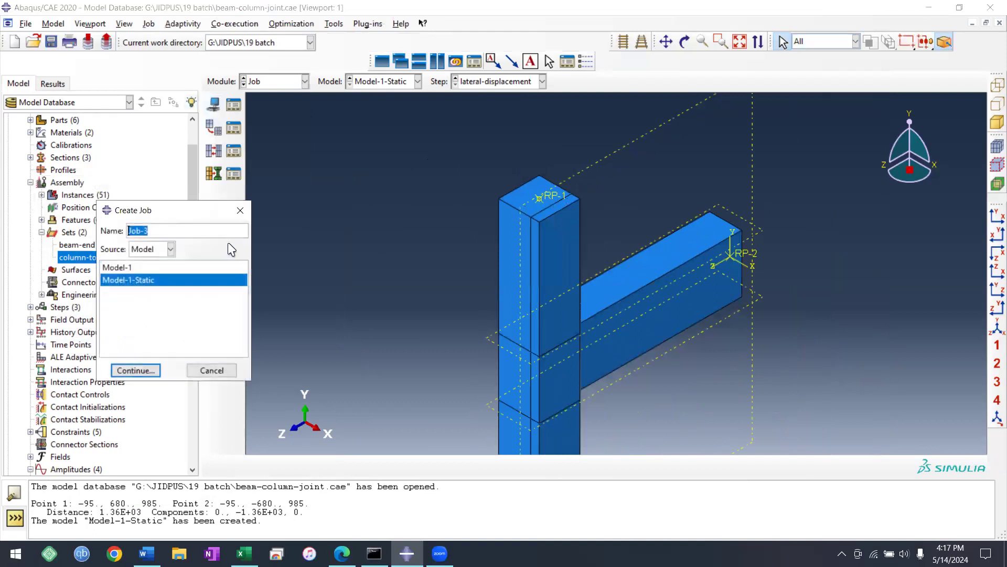
left_click_drag(153, 203, 268, 203)
left_click(278, 229)
type("-8-")
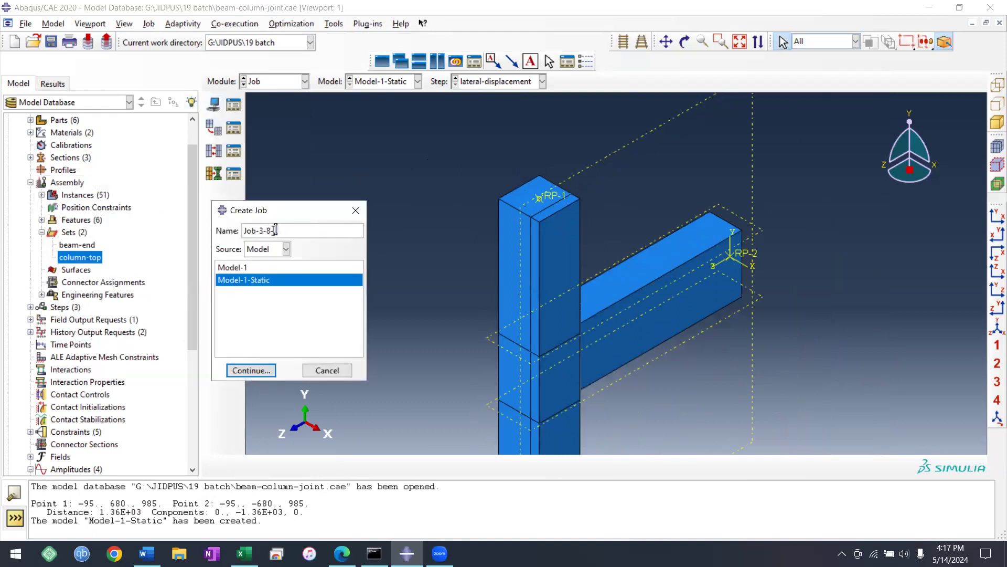
type("cycle")
left_click(249, 370)
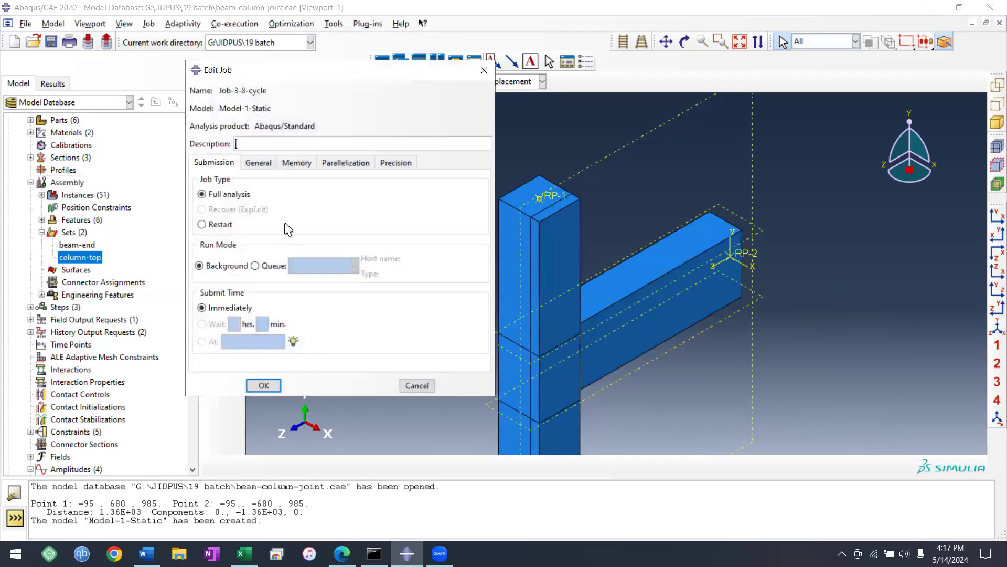
Go through the job's parallelization settings, accept it as a full analysis running in the background, and open the Job Manager.
left_click(344, 163)
left_click(232, 180)
left_click(215, 163)
left_click(264, 385)
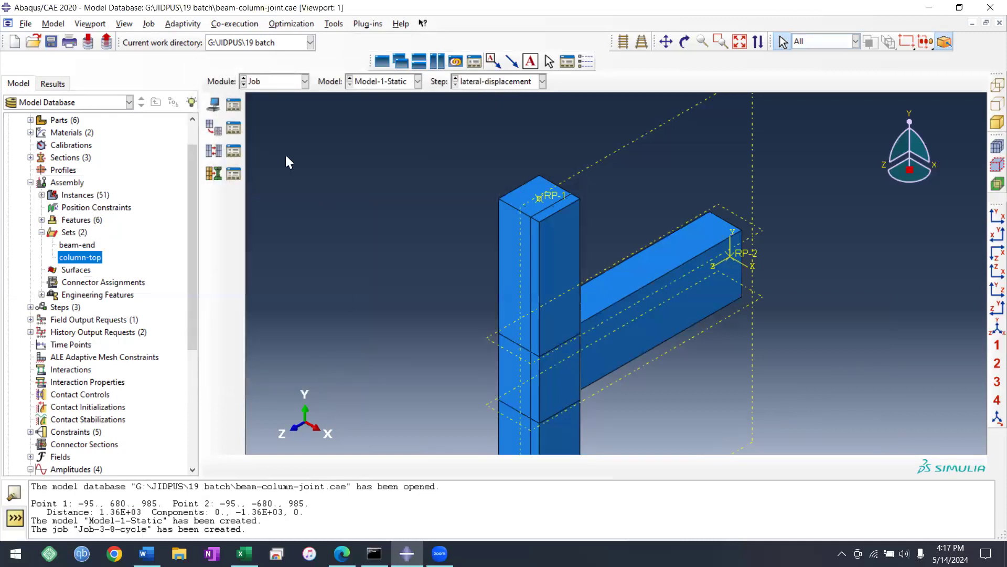
left_click(232, 107)
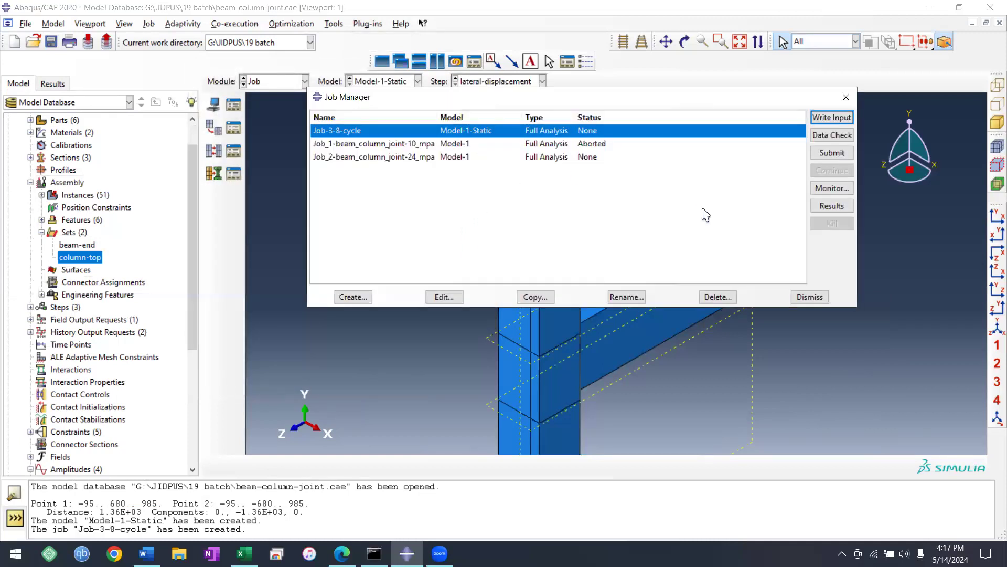